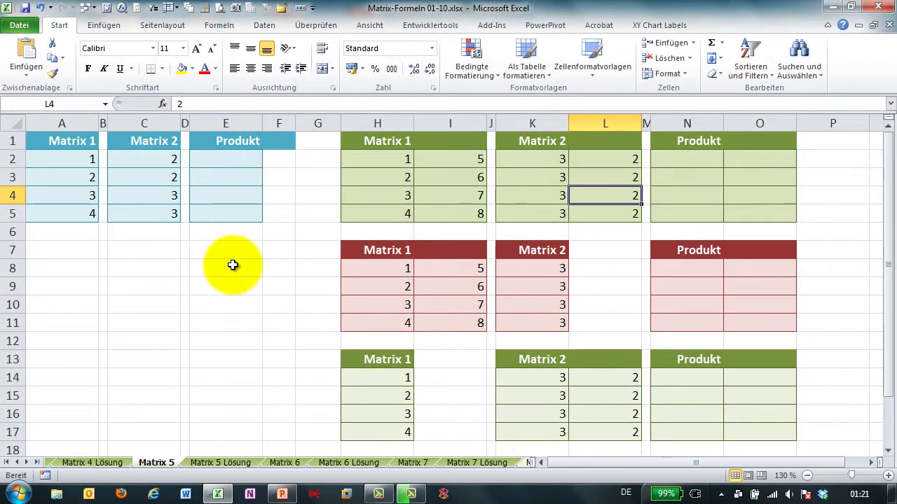
Review the Matrix 1 values in A2:A5 against the Matrix 2 values in C2:C5.
click(72, 166)
drag(72, 166, 70, 217)
drag(145, 156, 140, 212)
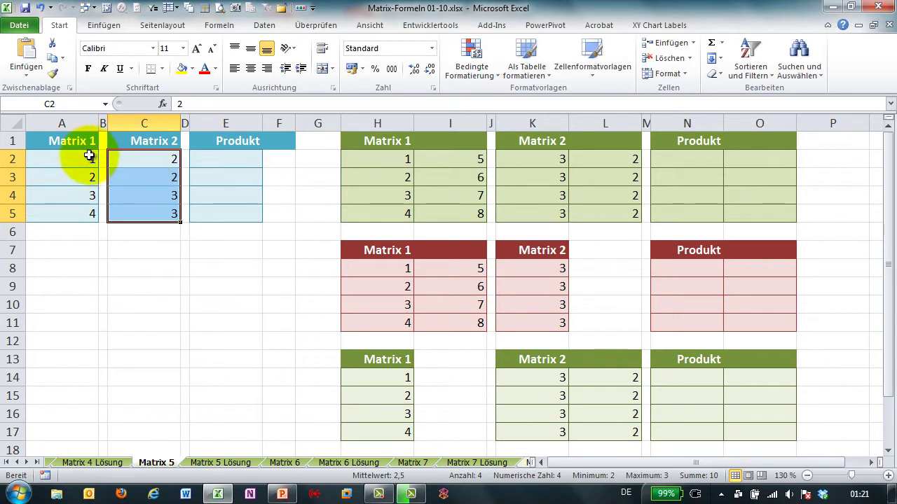
drag(83, 157, 80, 214)
drag(140, 156, 128, 216)
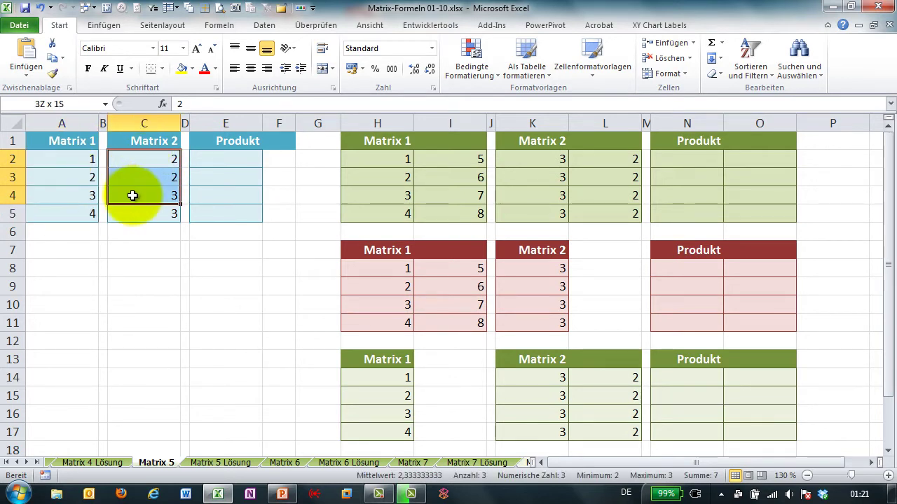
click(127, 159)
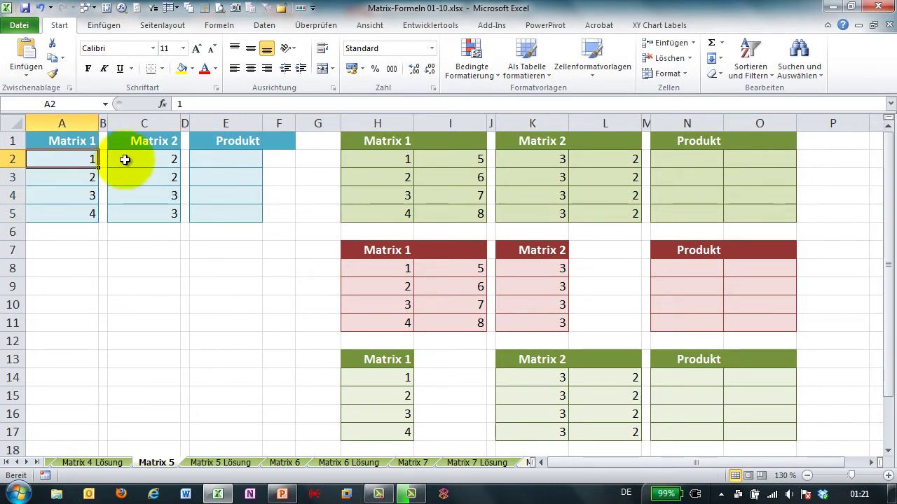
click(88, 175)
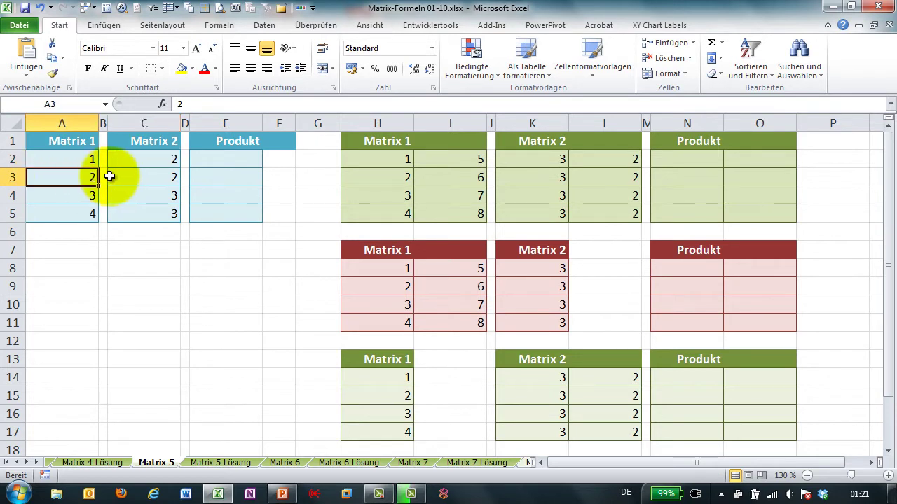
click(116, 179)
click(77, 193)
click(131, 194)
click(82, 214)
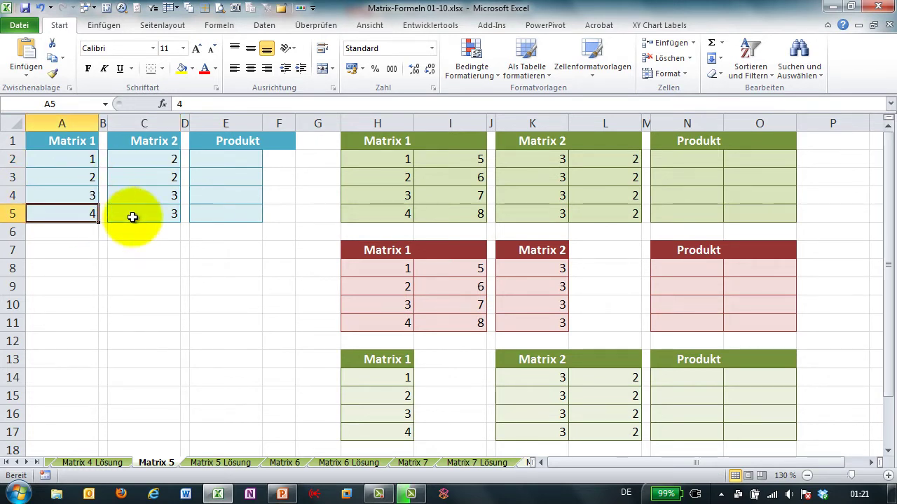
click(132, 220)
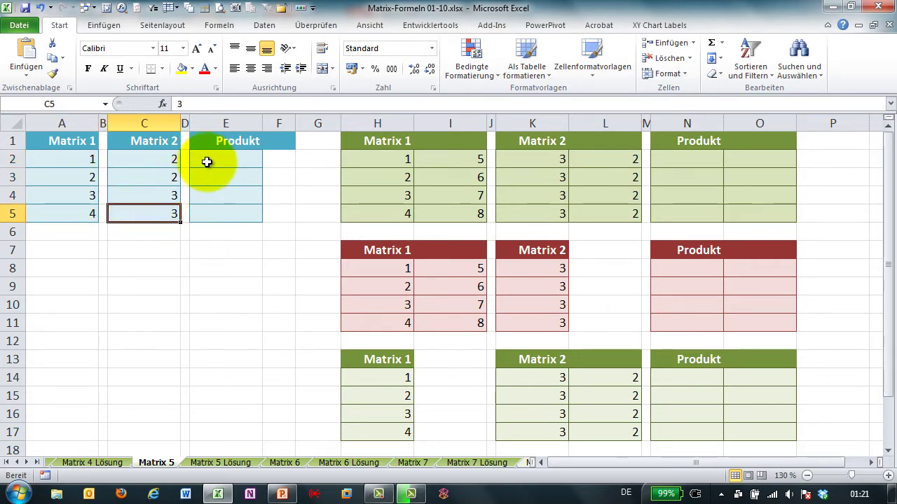
Enter {=A2:A5*C2:C5} as an array formula in E2:E5, giving 2, 4, 9, 12.
drag(207, 161, 208, 215)
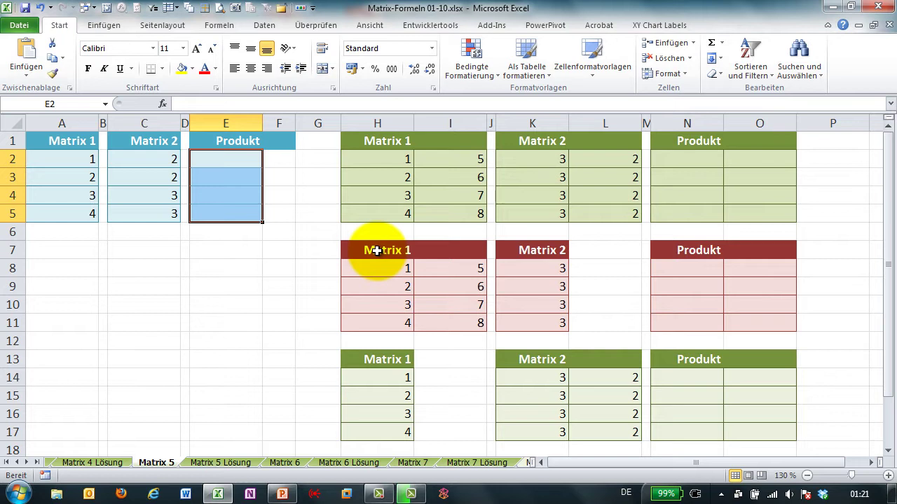
text(=)
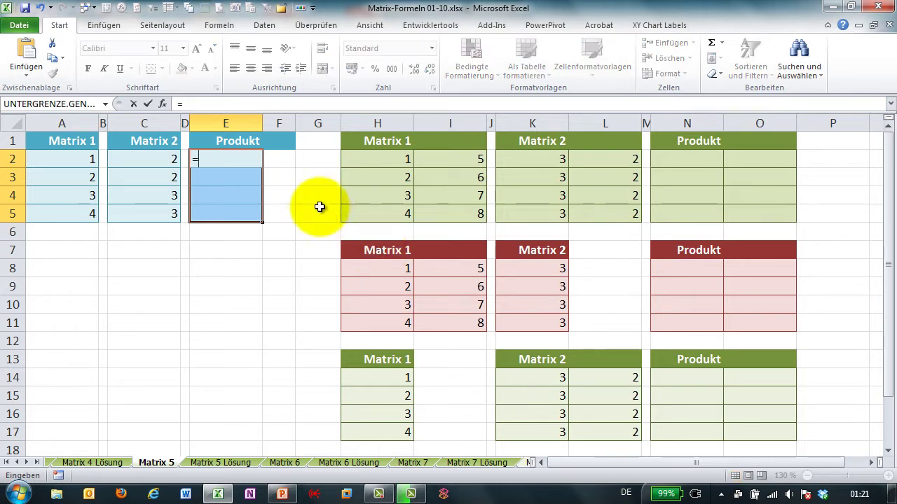
drag(90, 163, 81, 219)
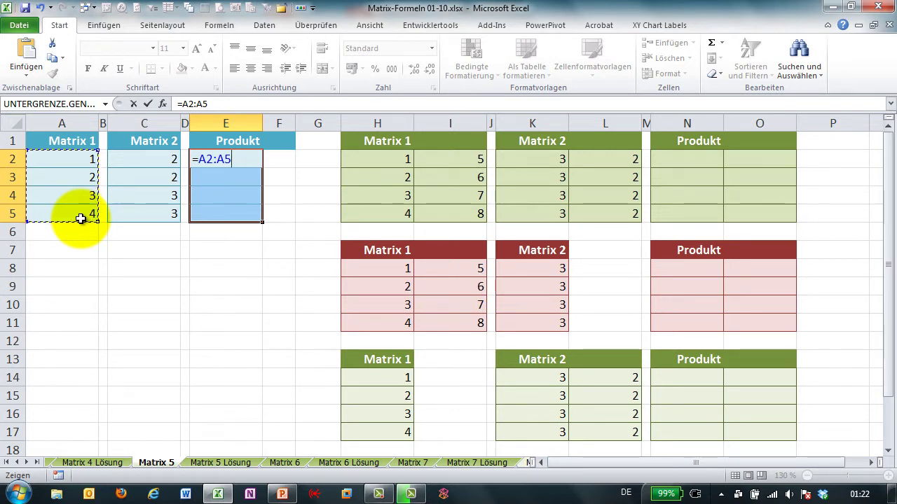
drag(155, 160, 166, 222)
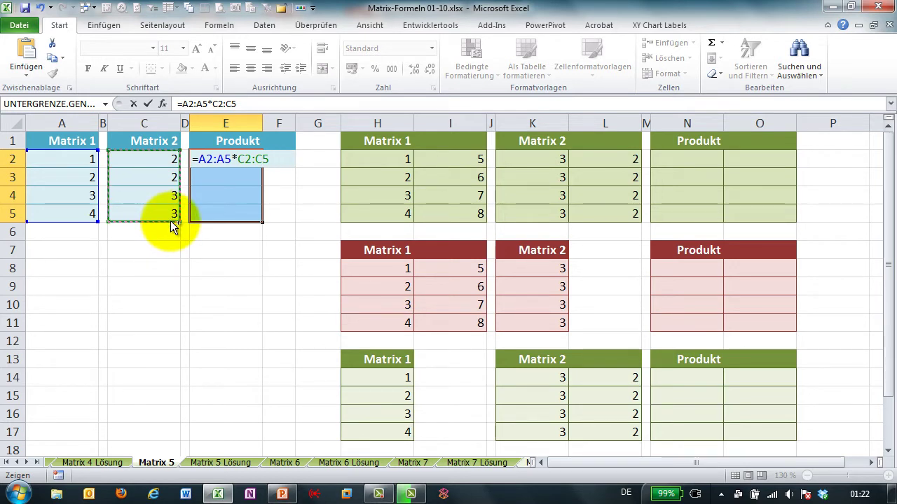
key(ctrl+shift+Return)
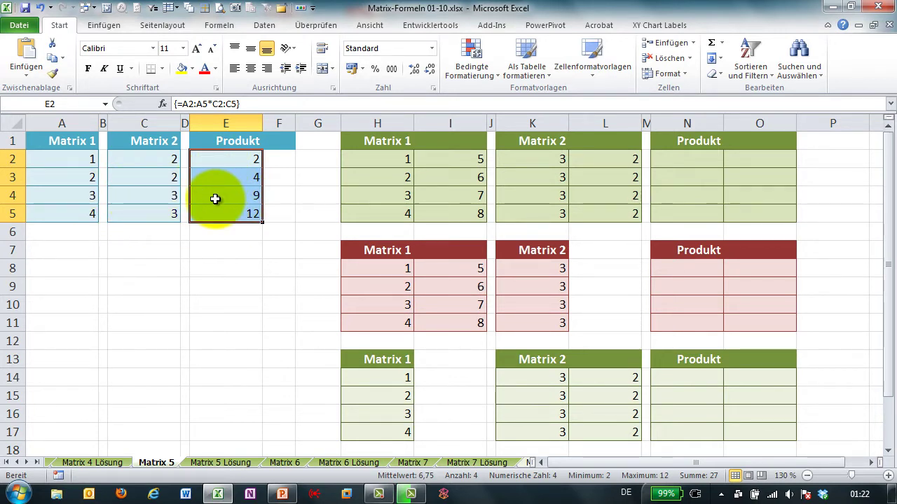
Check the array formula in E2:E5 against the source values in A2 and C2.
click(210, 160)
click(210, 176)
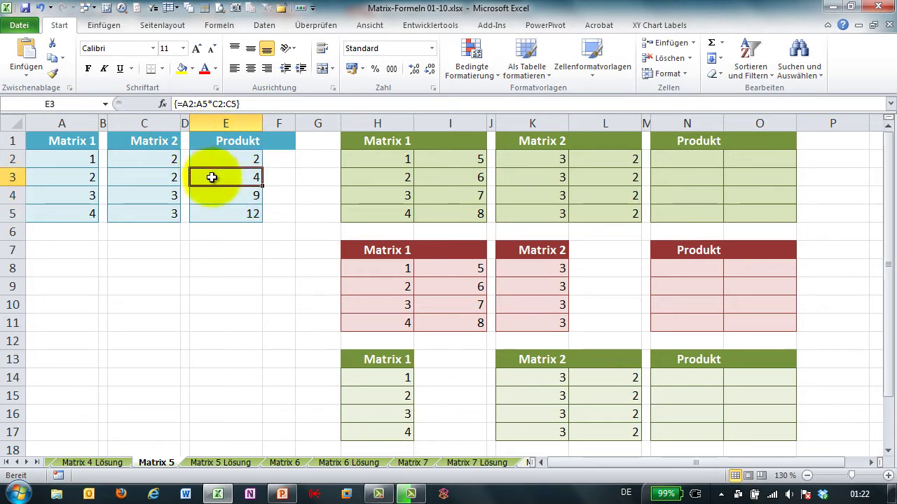
click(214, 192)
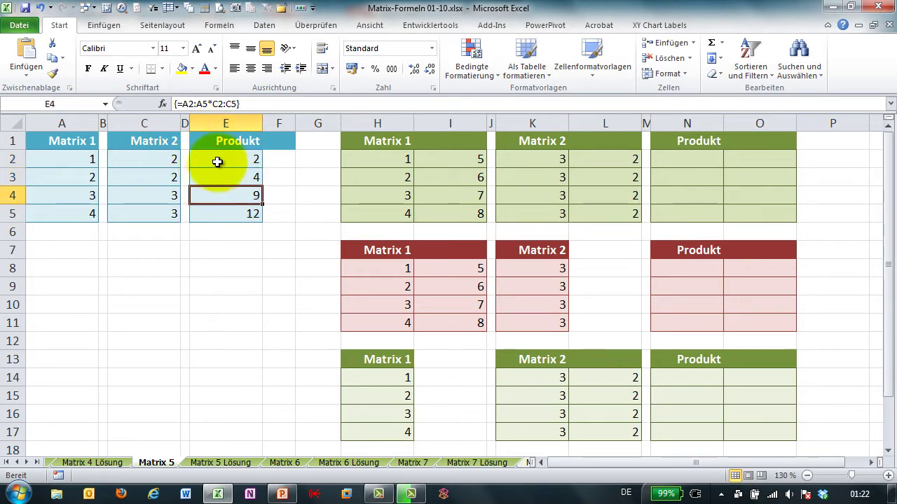
drag(224, 159, 223, 215)
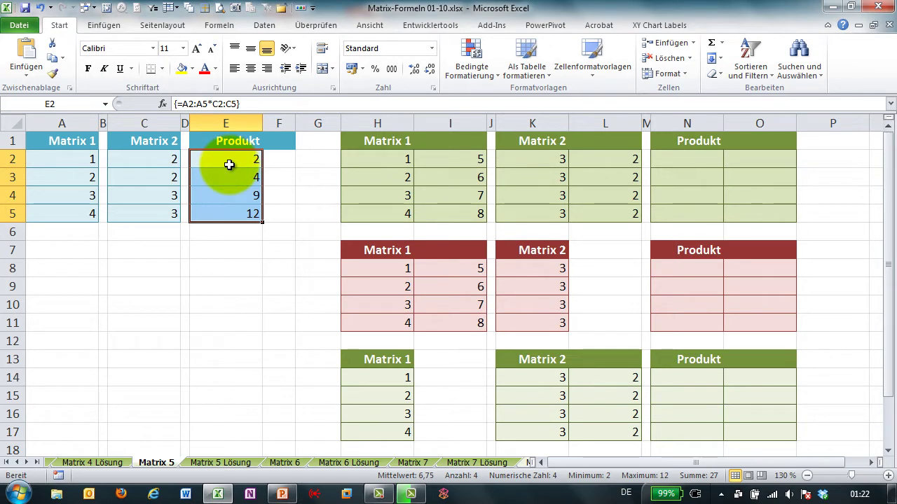
click(66, 160)
click(142, 156)
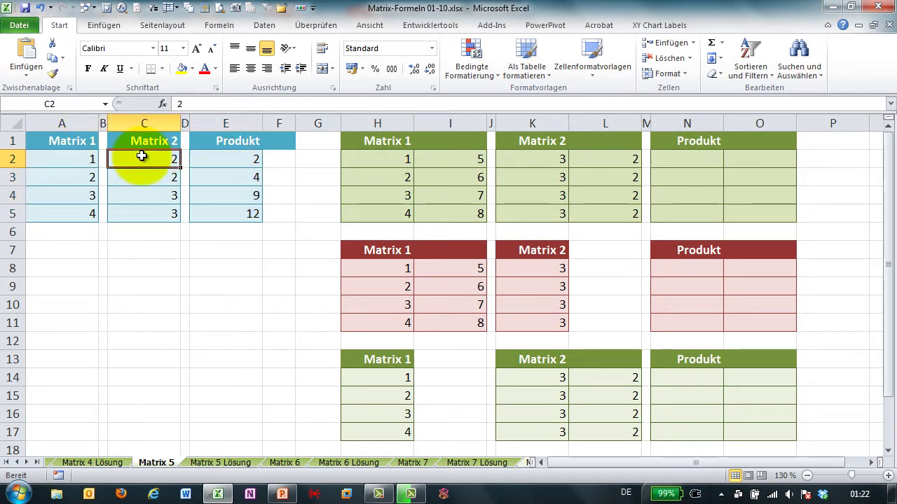
Clear E2:E5 and re-enter {=A2:A5*C2:C5} as an array formula in only E2:E3.
drag(205, 161, 209, 209)
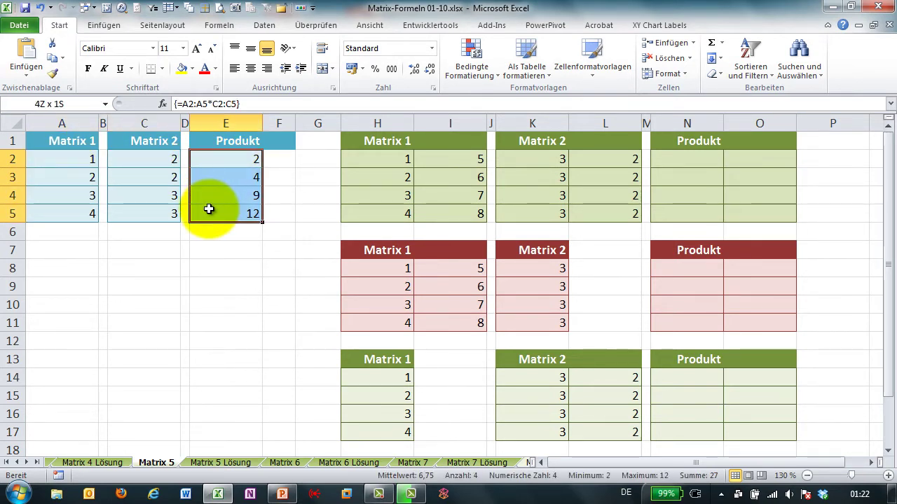
key(Delete)
drag(237, 164, 236, 181)
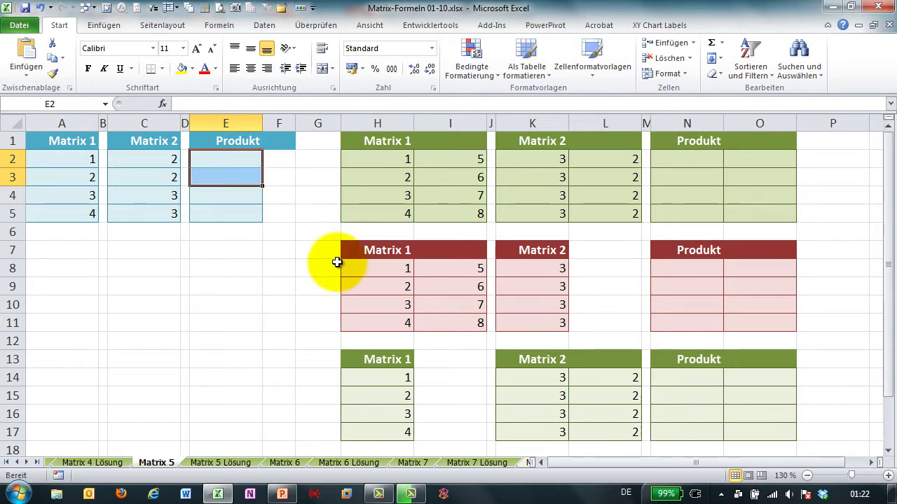
text(=)
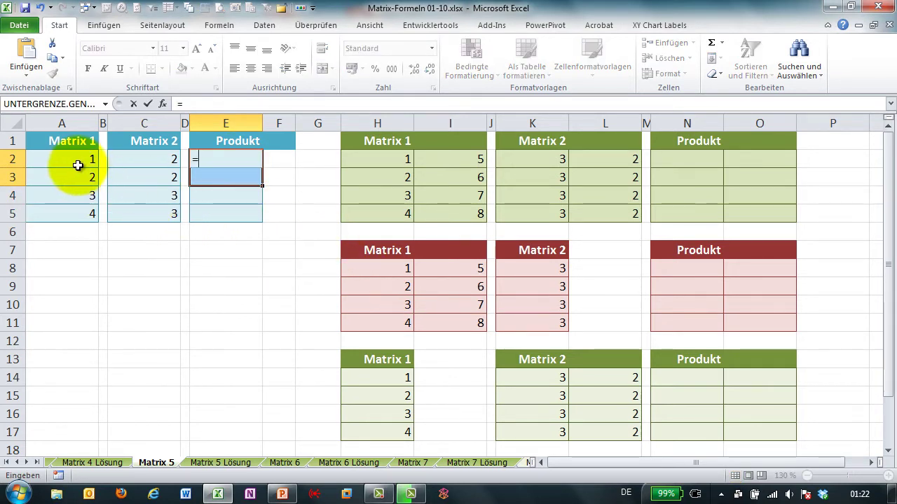
drag(72, 163, 84, 218)
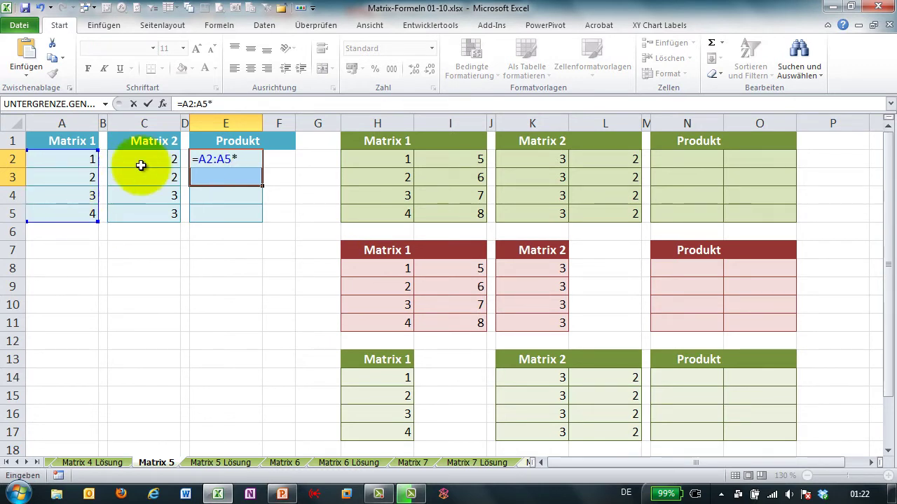
drag(147, 159, 146, 216)
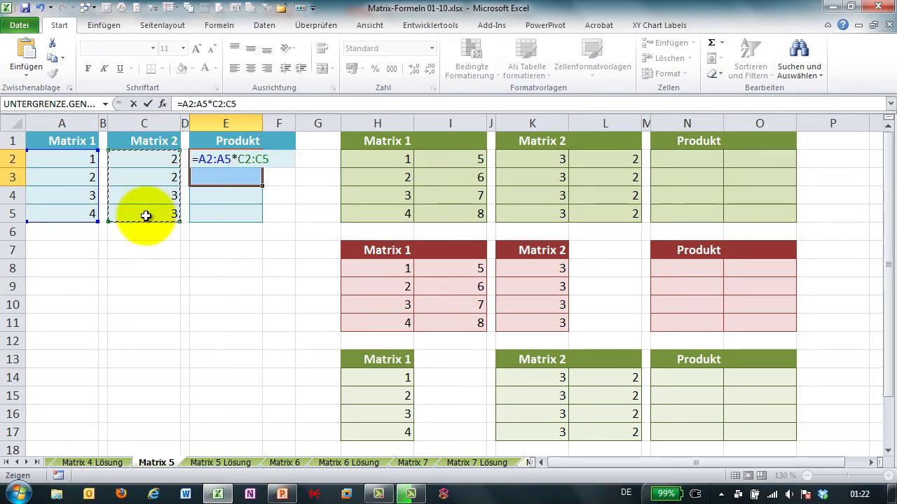
key(ctrl+shift+Return)
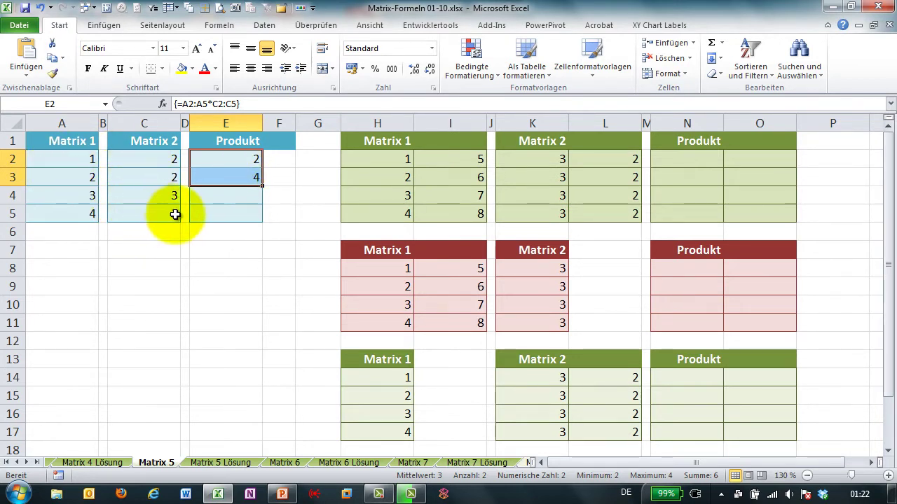
Fill the E2:E3 formula down to E5, compare the shifted formulas, then clear E2:E5.
drag(262, 190, 258, 222)
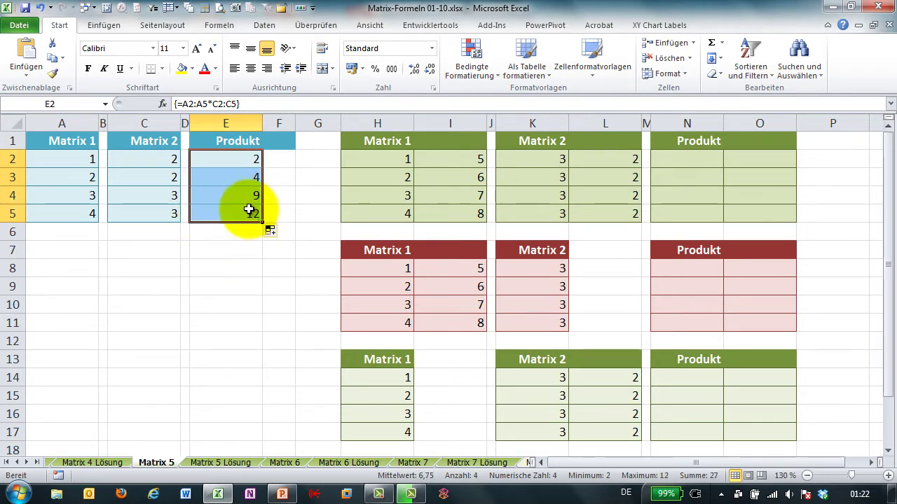
click(240, 161)
click(240, 180)
key(Up)
key(Up)
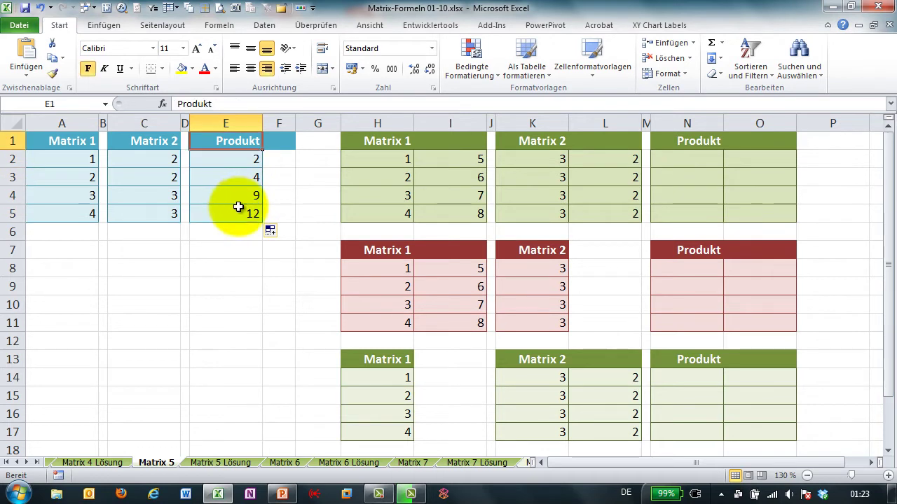
click(238, 197)
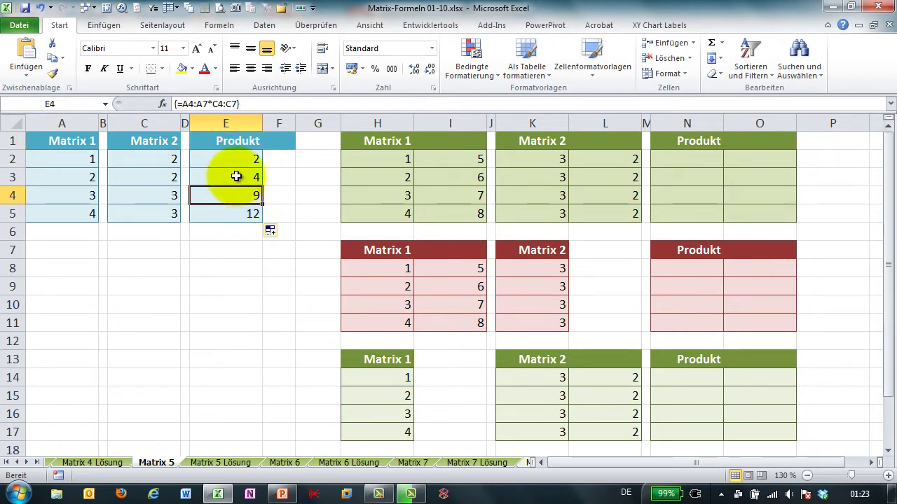
click(234, 177)
click(232, 195)
click(228, 213)
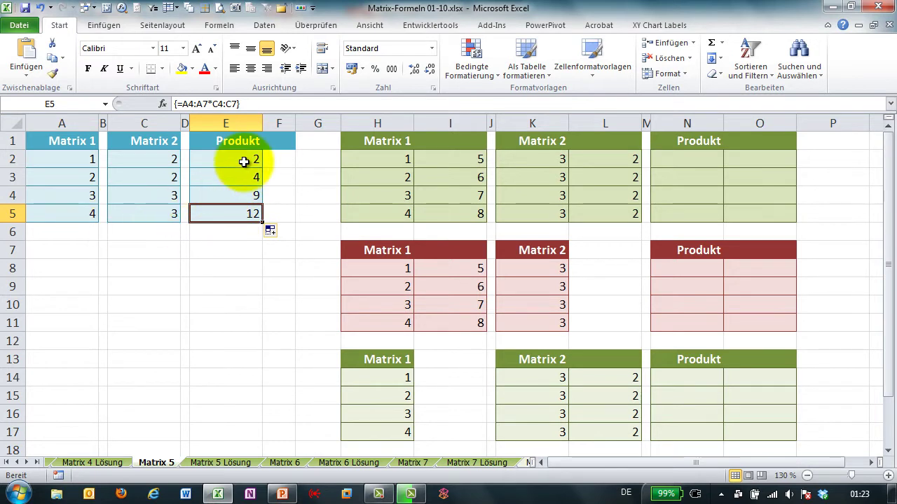
drag(244, 162, 234, 217)
key(Delete)
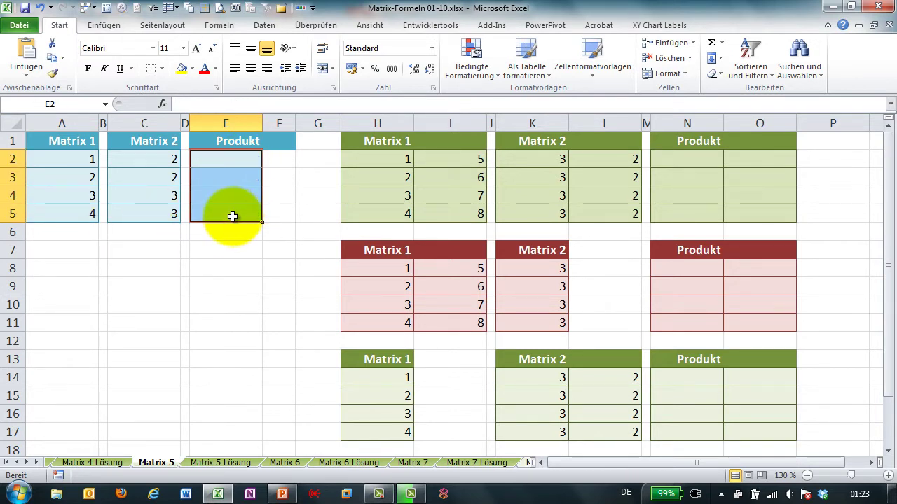
Re-enter {=A2:A5*C2:C5} as one array formula across E2:E5, returning 2, 4, 9, 12.
text(=)
drag(78, 159, 71, 216)
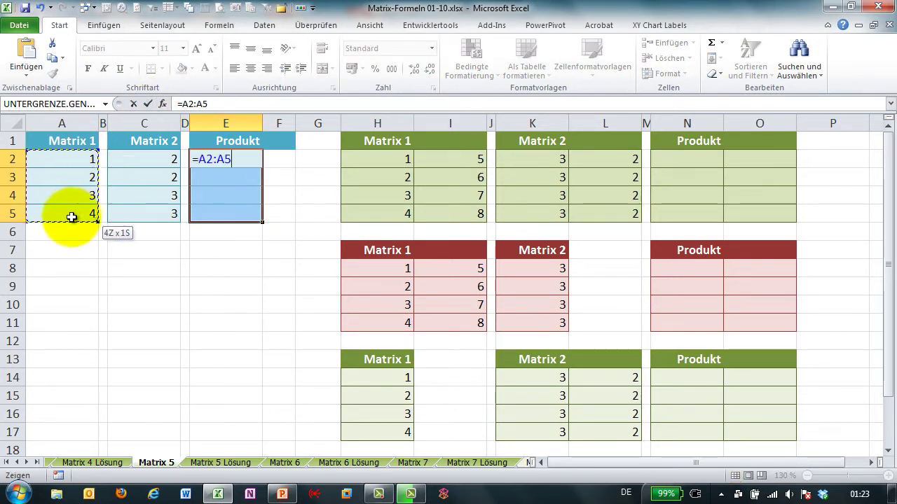
drag(140, 160, 136, 215)
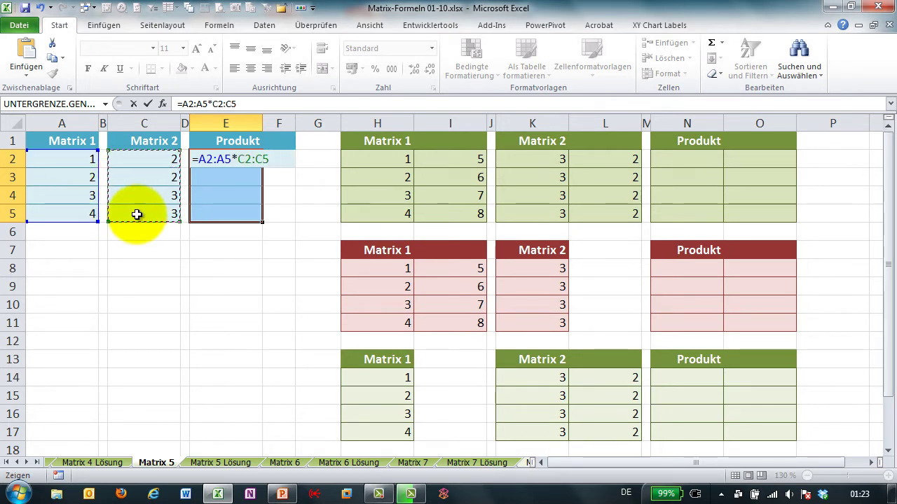
key(ctrl+shift+Return)
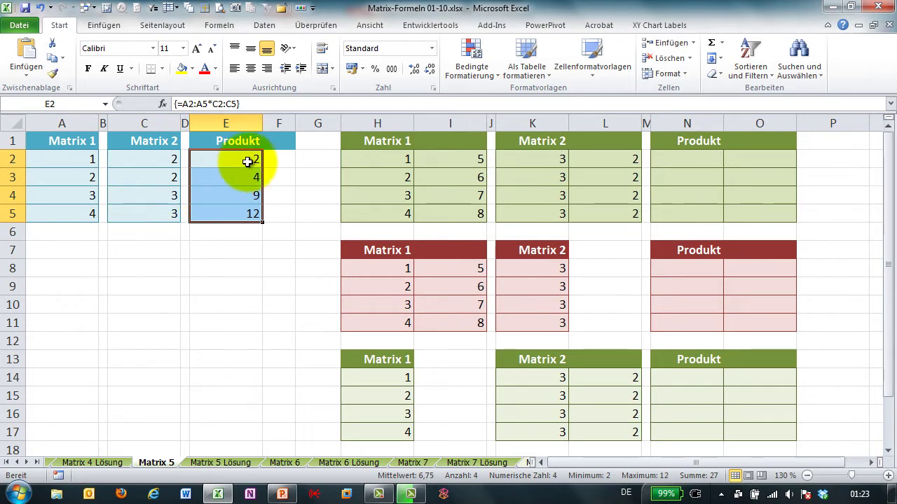
Enter the array total {=SUMME(A2:A5*C2:C5)} in F1, showing 27.
click(280, 141)
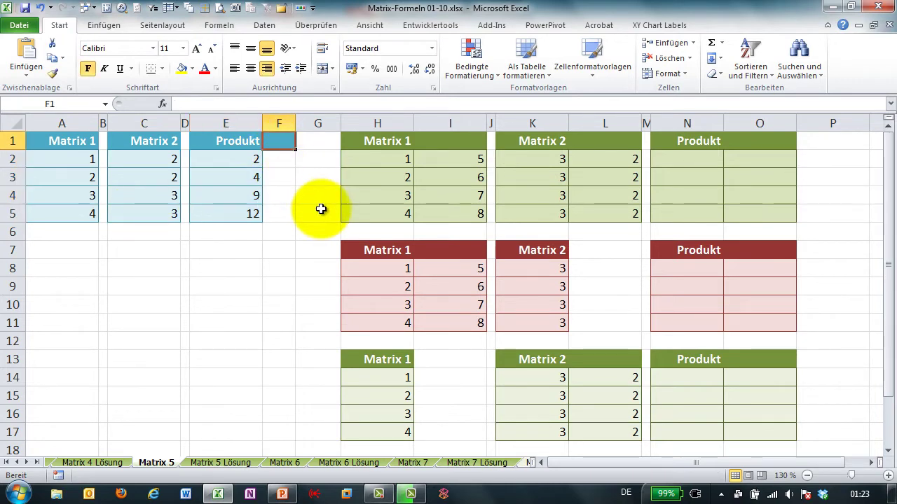
text(=su)
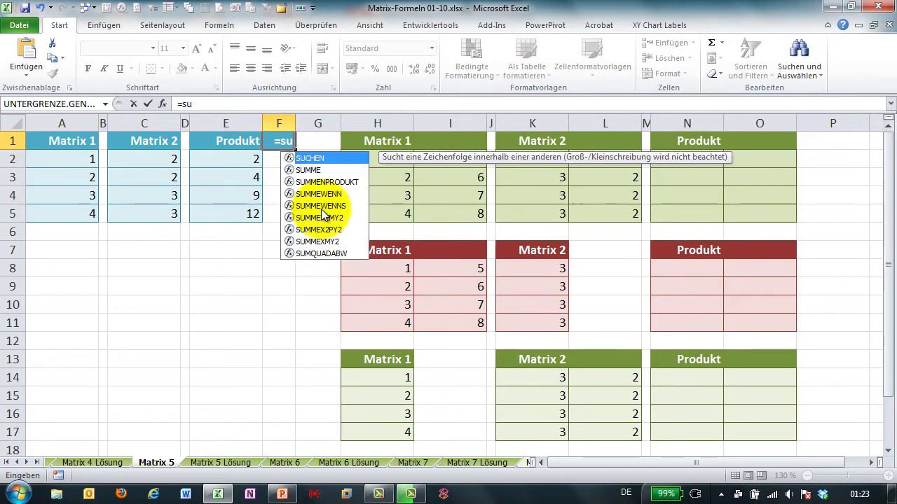
text(mme()
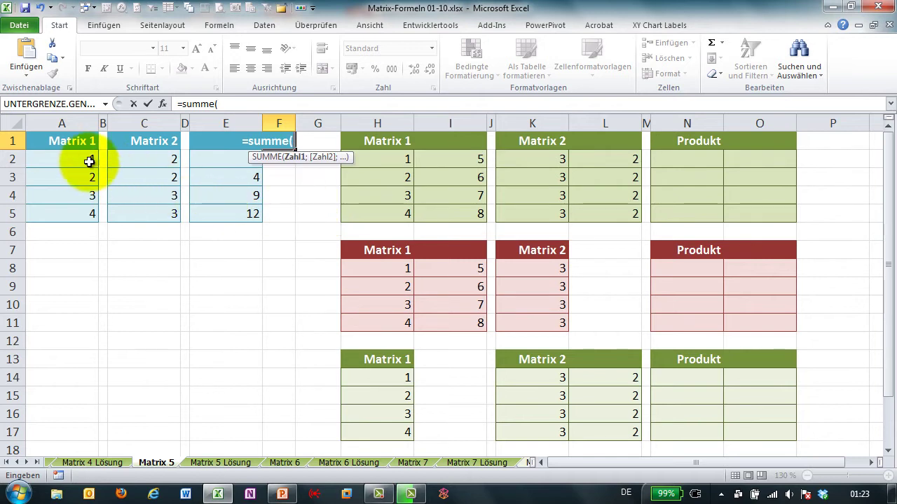
drag(88, 159, 75, 219)
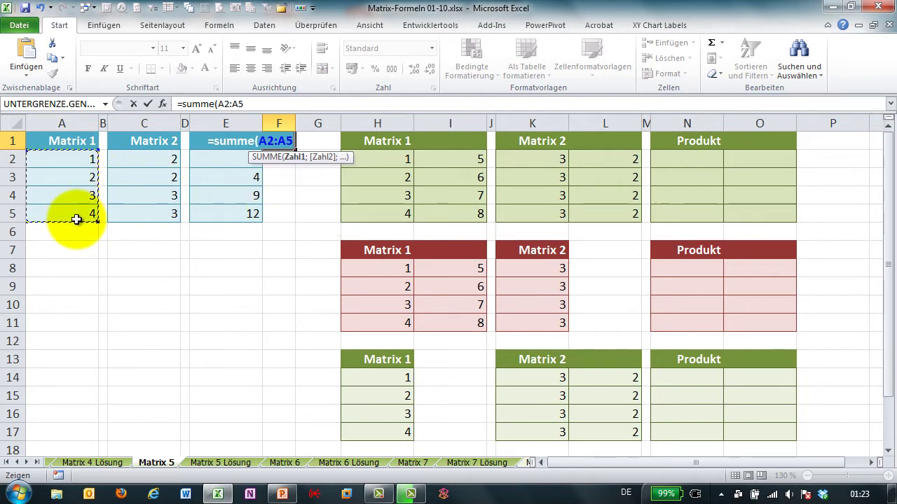
text(;)
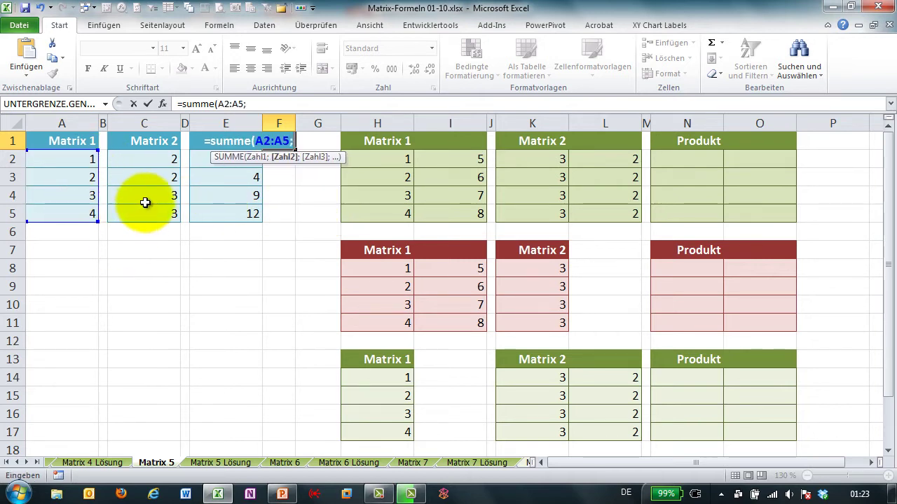
key(BackSpace)
text(*)
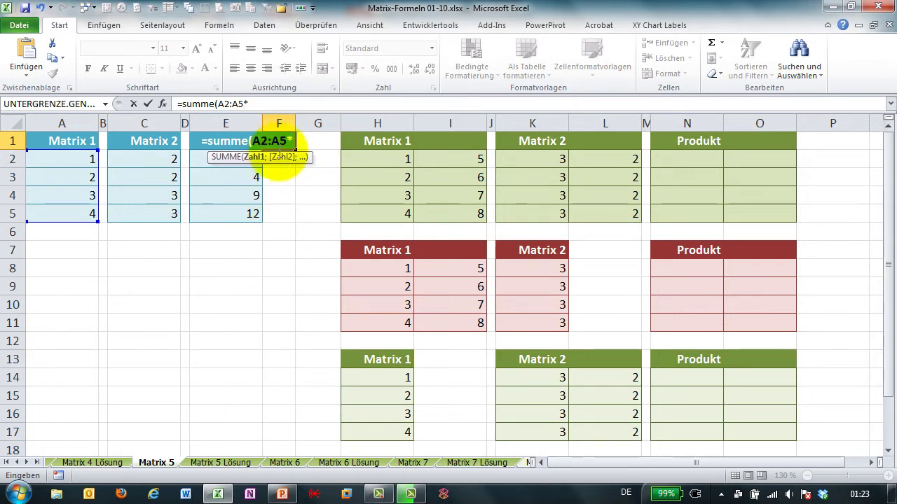
drag(150, 169, 162, 219)
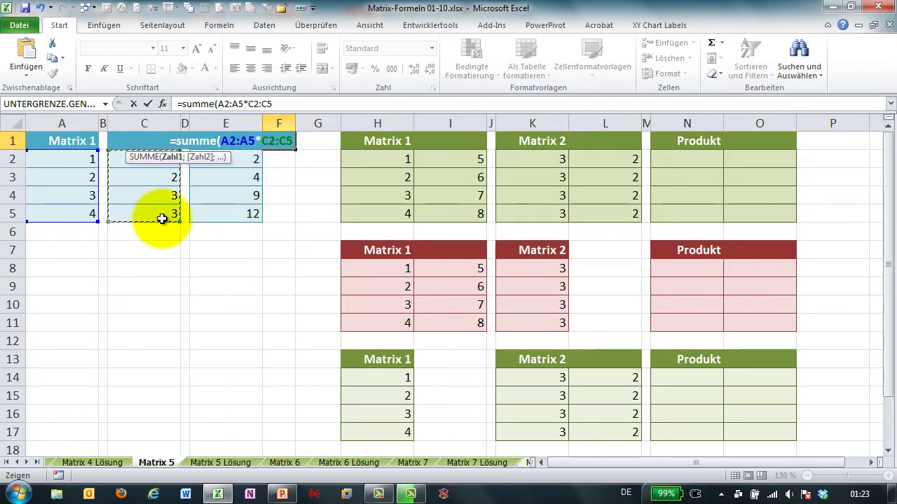
text())
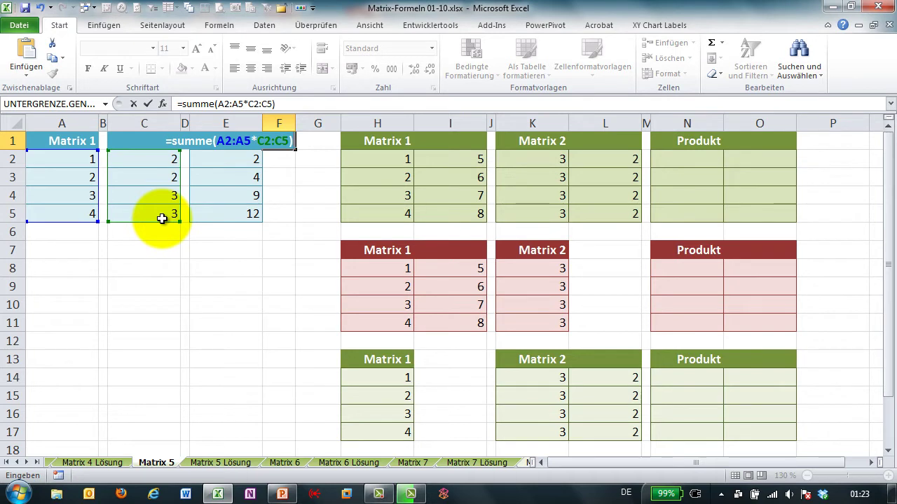
key(ctrl+shift+Return)
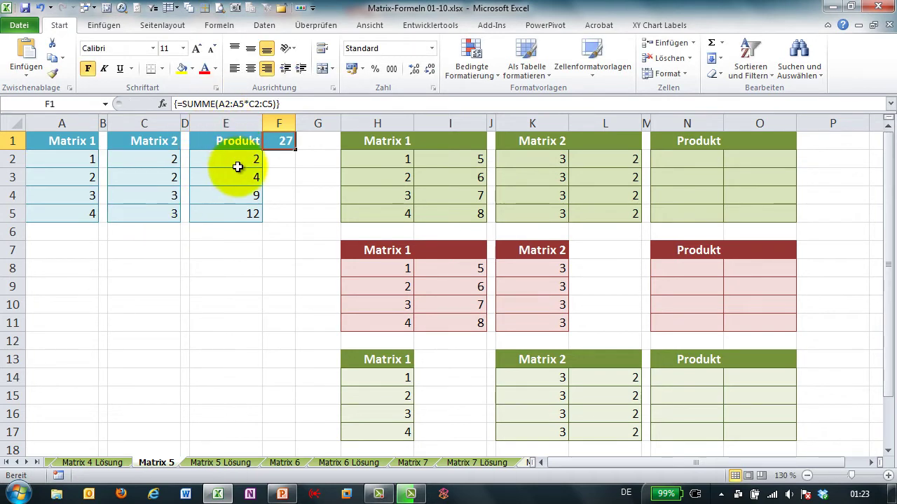
Check the product formulas in E2:E5 and the total formula in F1.
click(238, 163)
drag(241, 171, 241, 177)
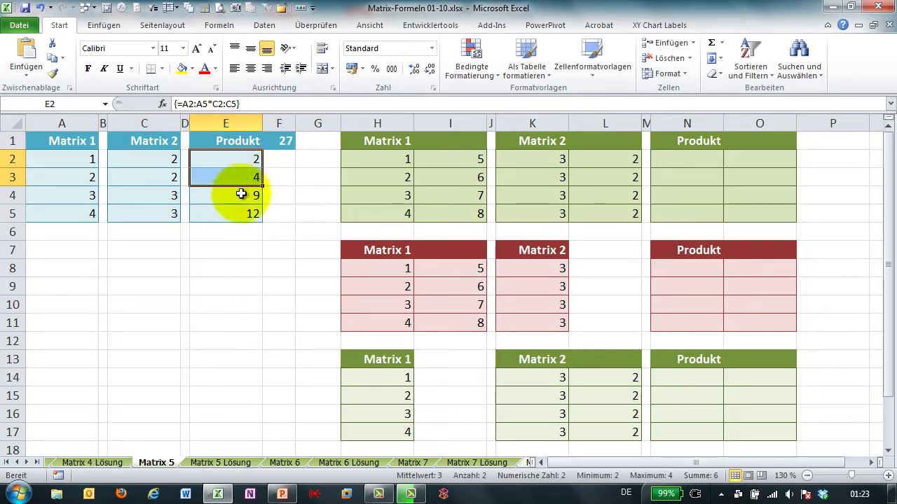
click(241, 196)
click(238, 209)
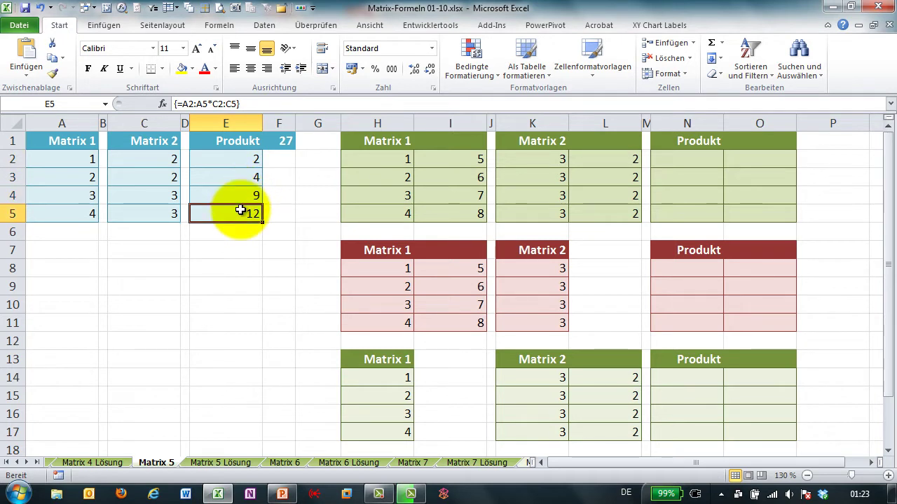
click(279, 142)
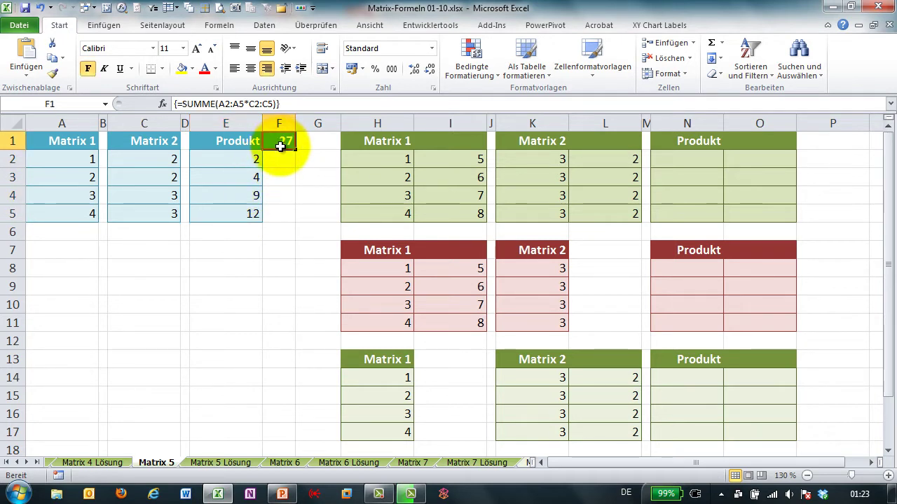
click(281, 154)
text(=)
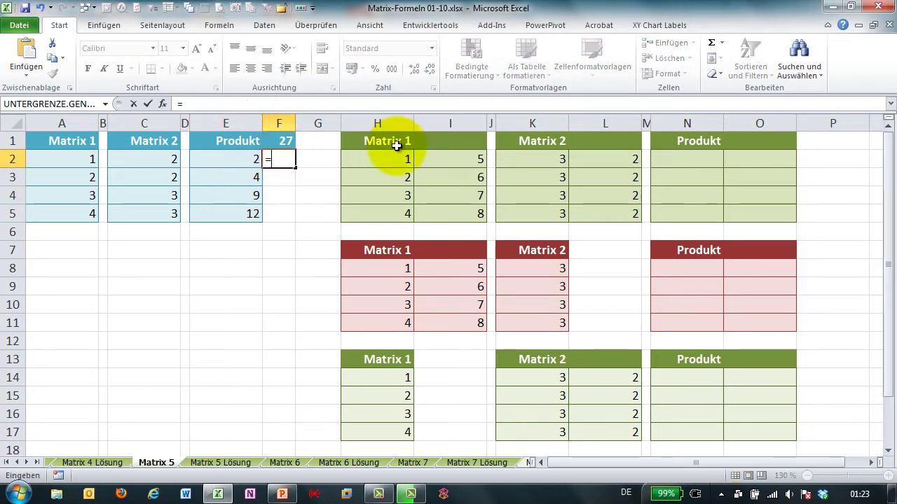
text(summen)
key(Tab)
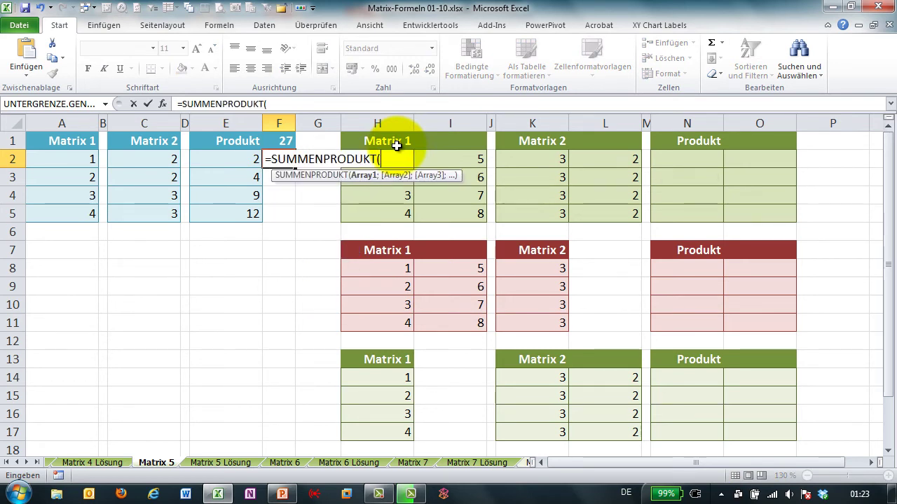
click(88, 161)
drag(88, 179, 87, 215)
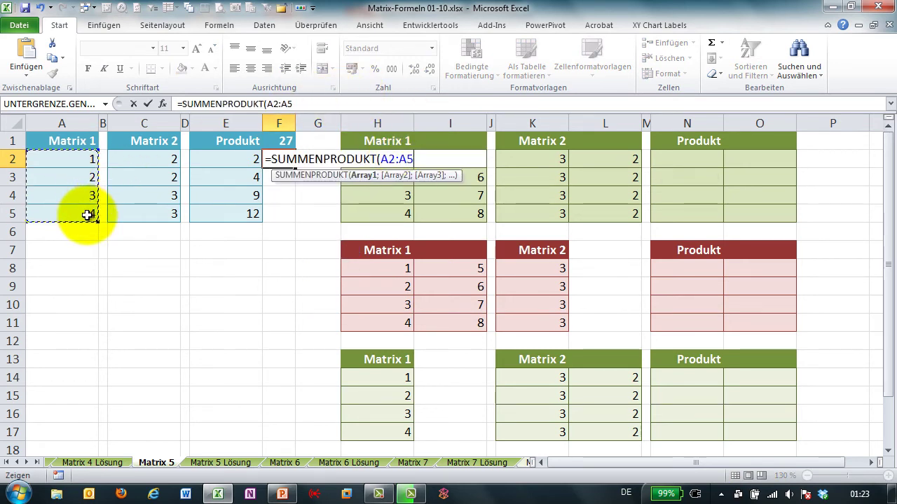
text(;)
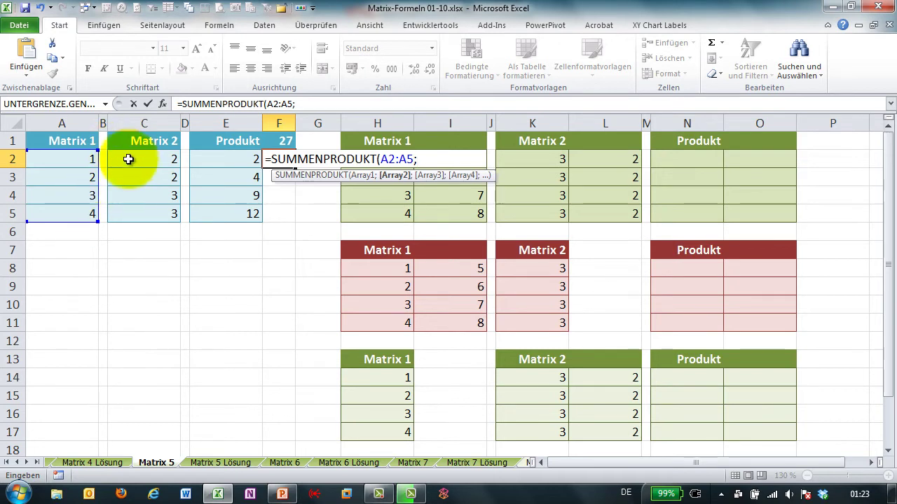
mouse_move(124, 160)
mouse_down()
mouse_move(136, 222)
mouse_move(141, 215)
mouse_up()
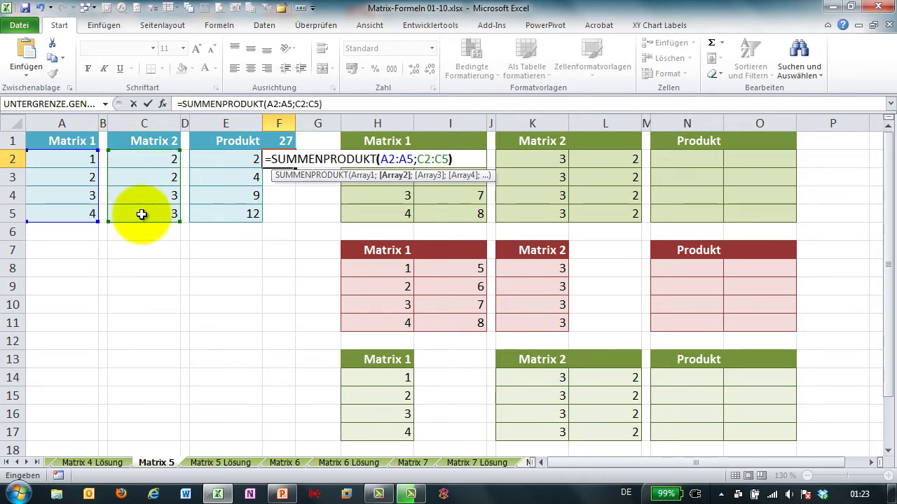
key(Return)
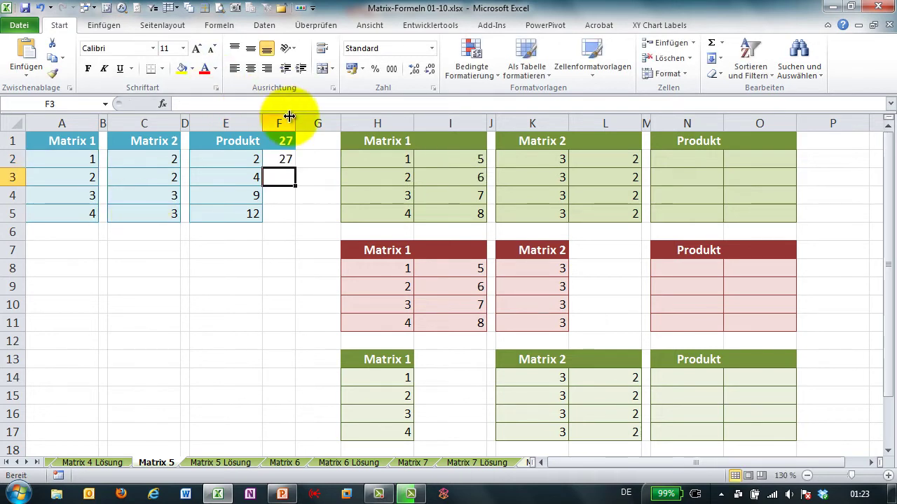
click(288, 159)
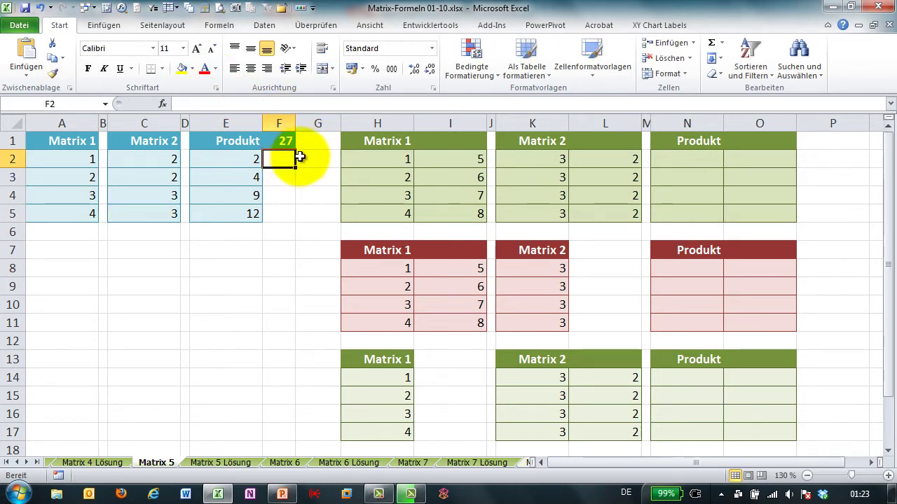
Review green Matrix 1 H2:I5 and Matrix 2 K2:L5, then select the empty Produkt range N2:O5.
click(371, 161)
click(428, 165)
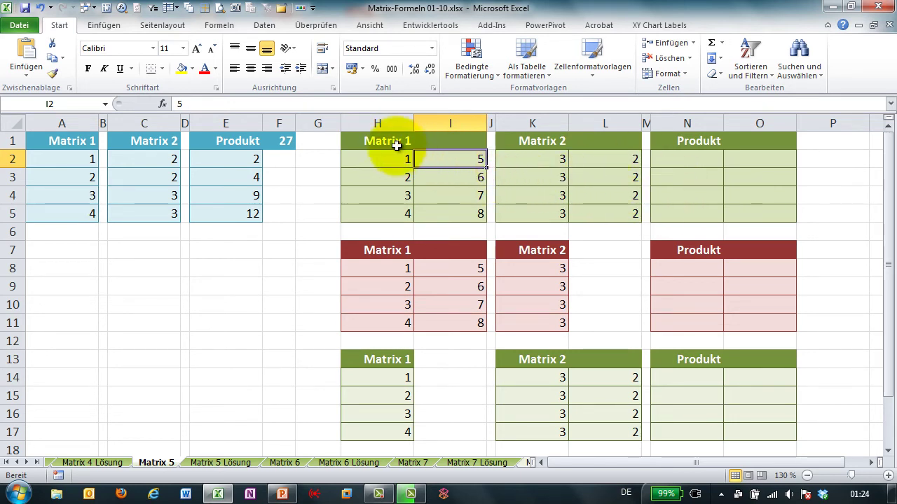
drag(392, 160, 474, 211)
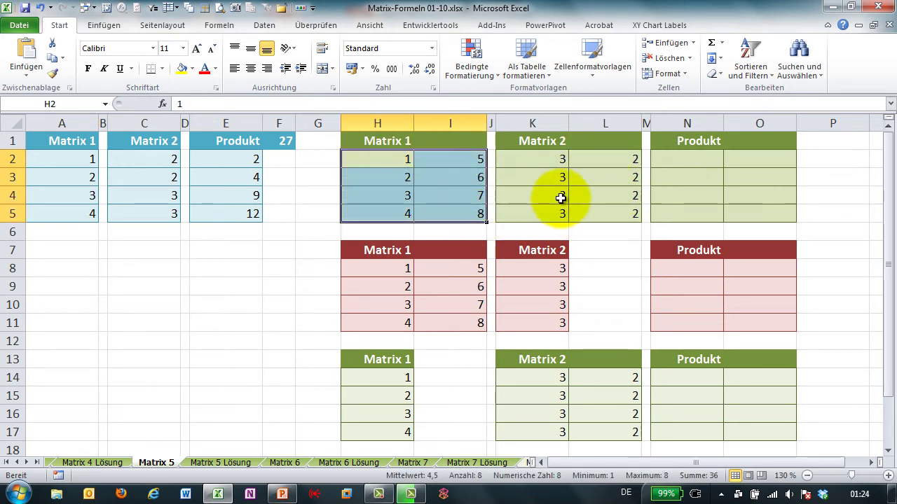
drag(540, 162, 594, 213)
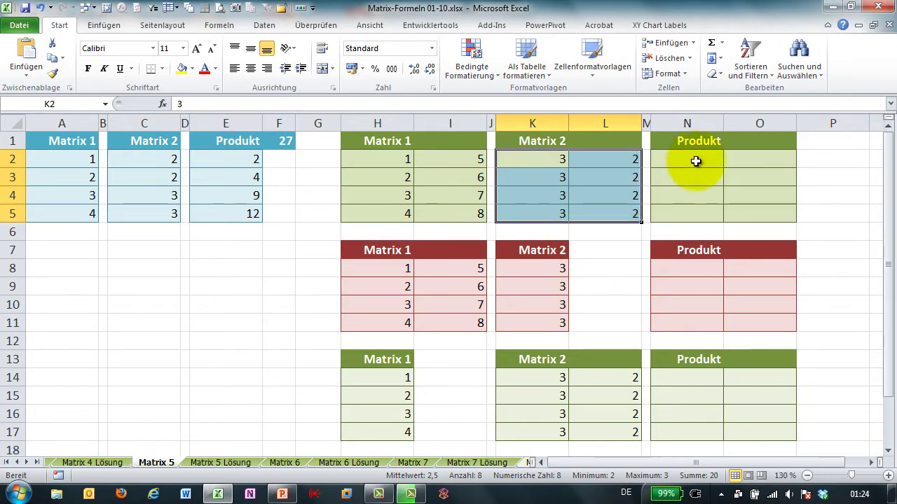
drag(696, 161, 741, 214)
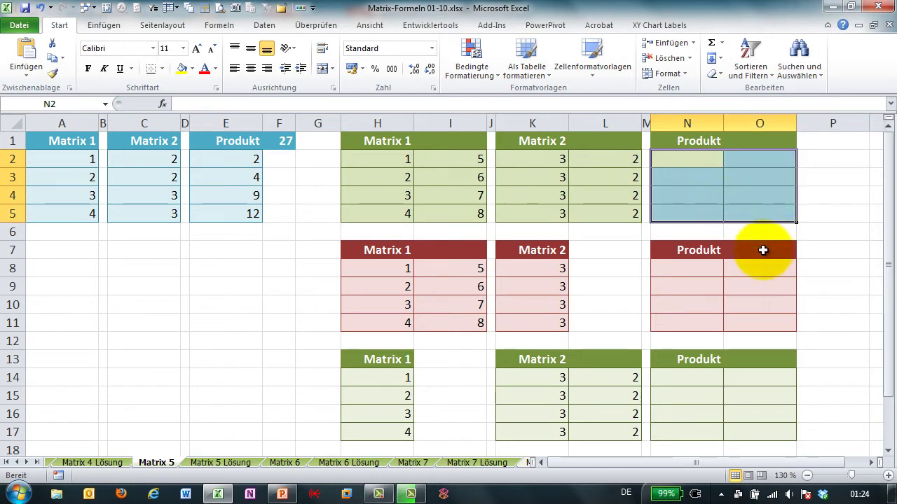
Enter {=H2:I5*K2:L5} as an array formula in N2:O5, returning values 3 through 16.
text(=)
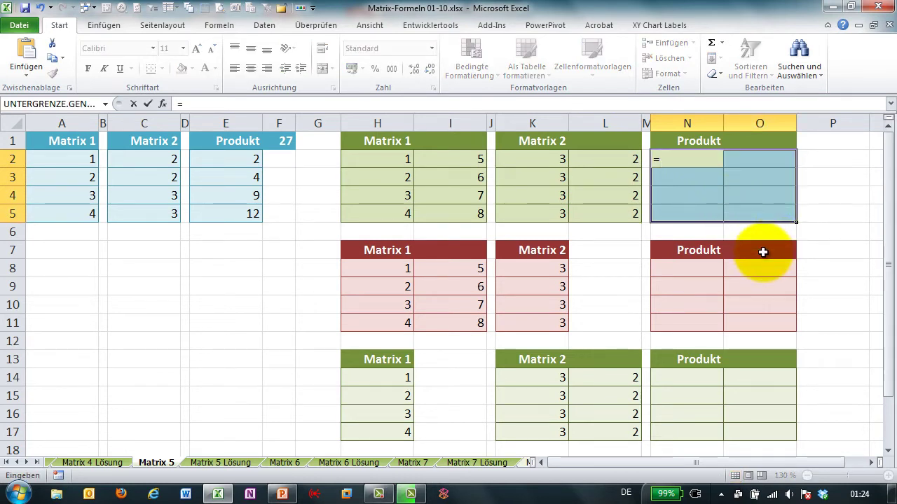
drag(372, 160, 501, 238)
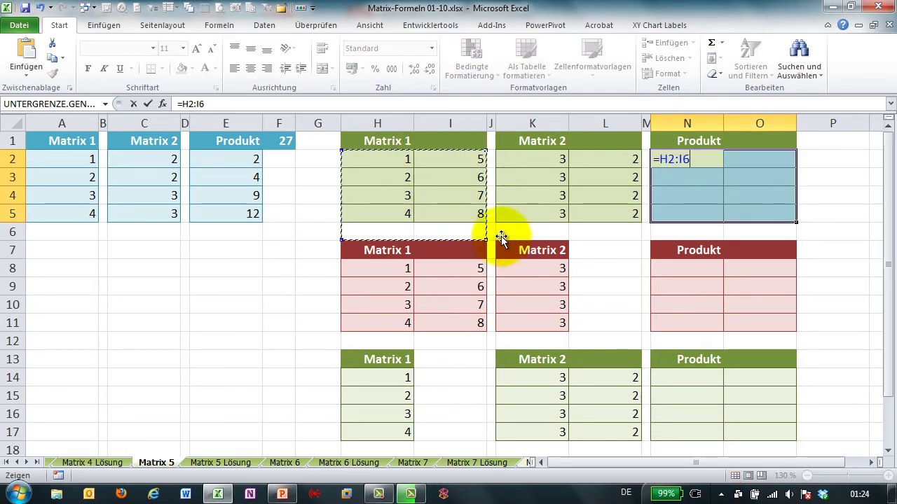
drag(396, 160, 455, 213)
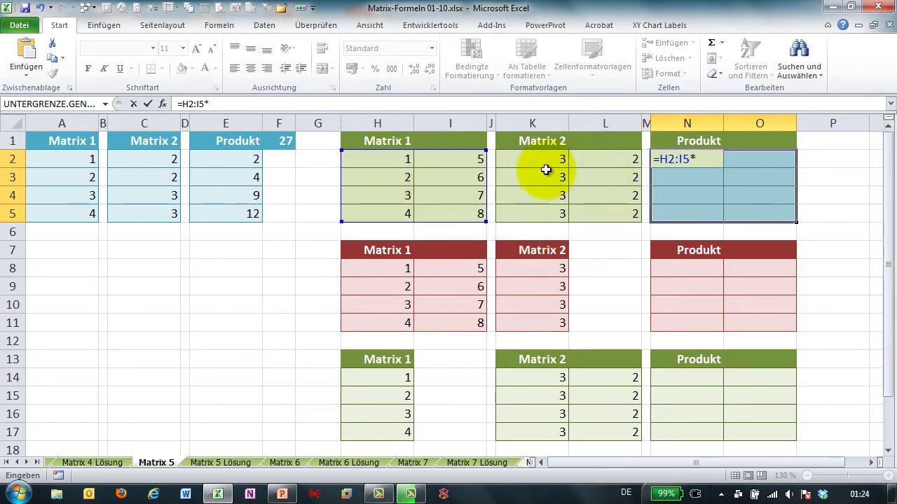
drag(543, 161, 596, 219)
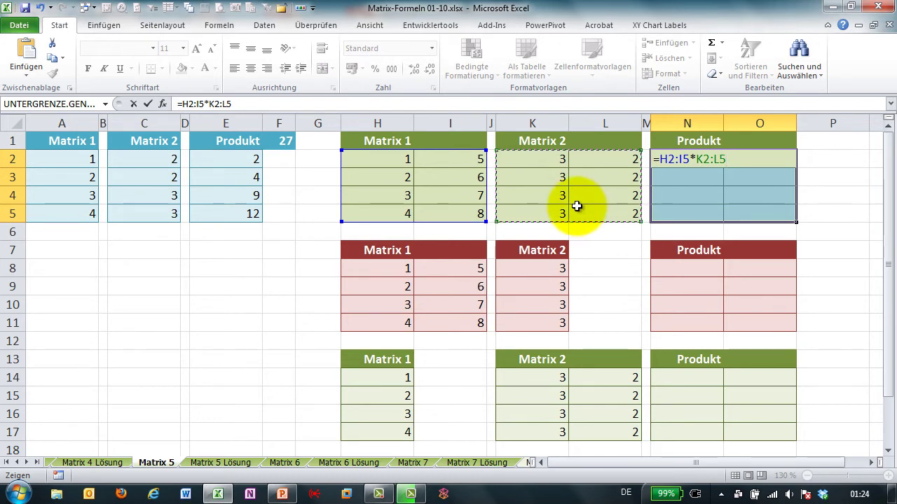
key(ctrl+shift+Return)
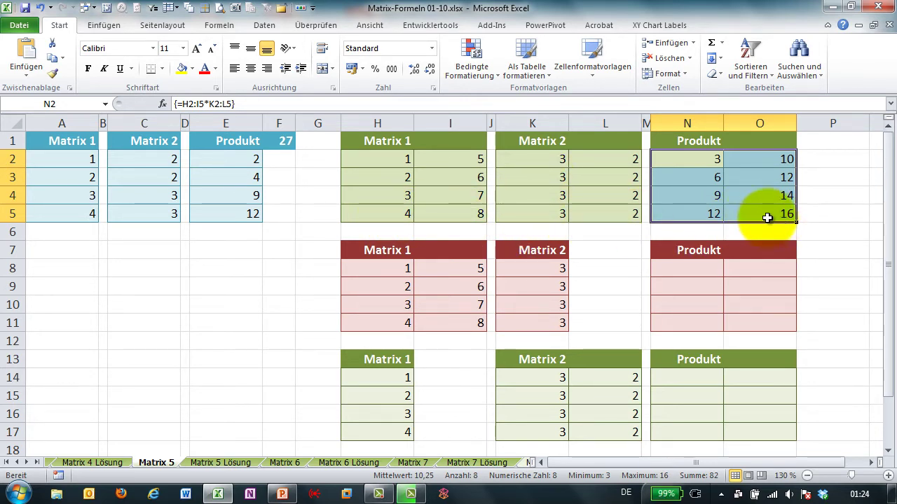
Enter the array total {=SUMME(H2:I5*K2:L5)} in O1, showing 82.
click(753, 138)
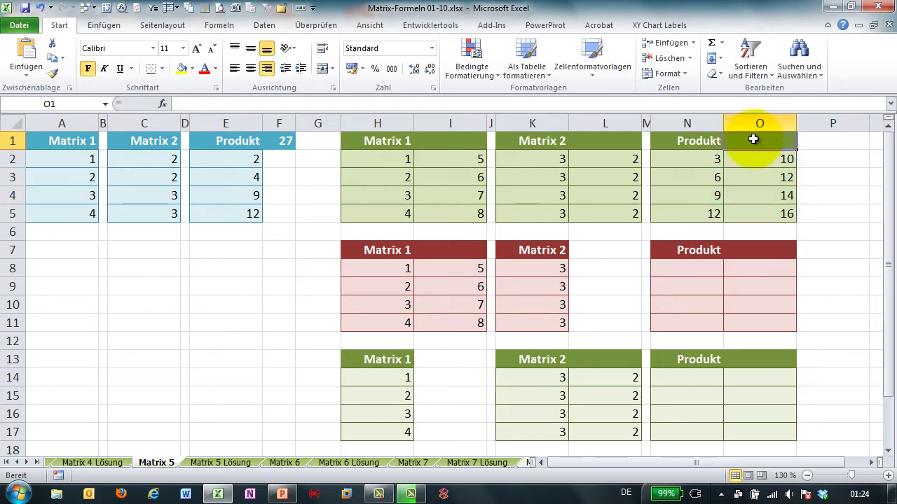
text(=summe)
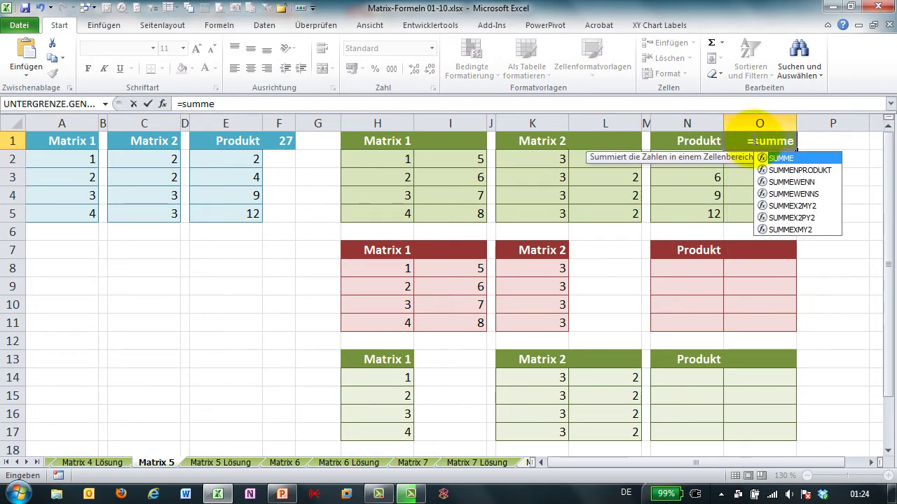
text(()
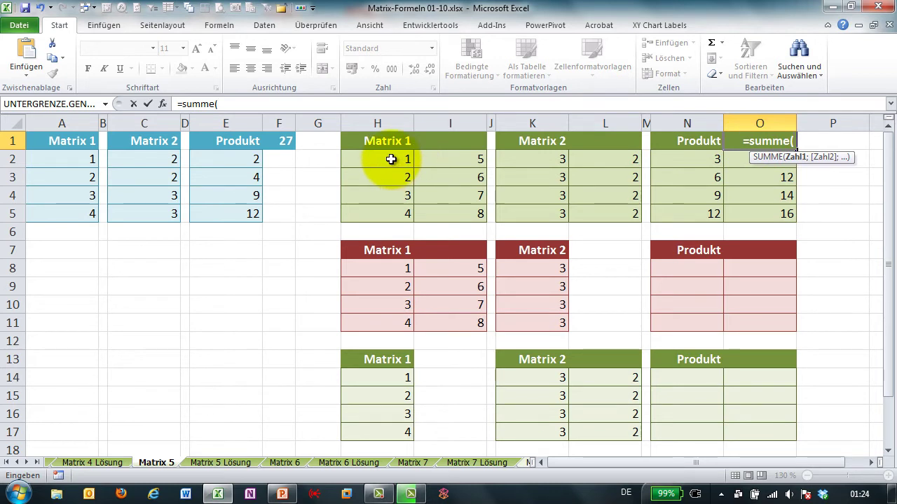
drag(380, 160, 452, 212)
text(*)
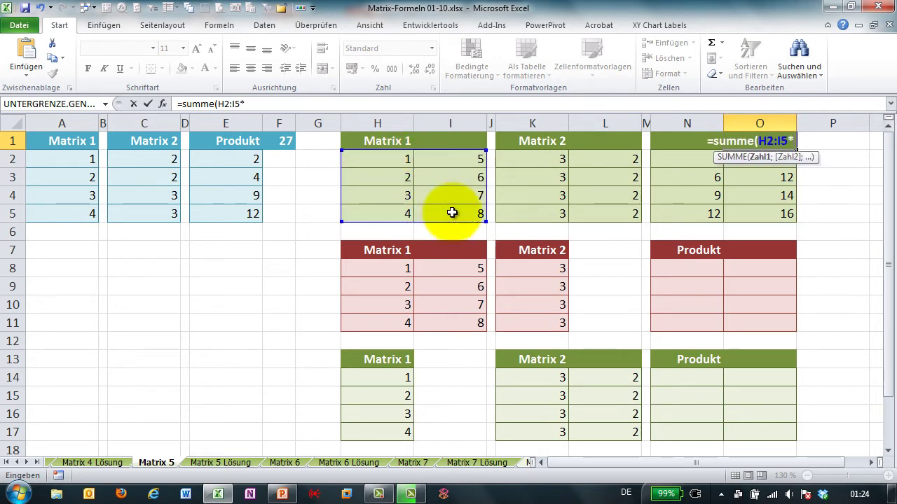
drag(516, 158, 611, 216)
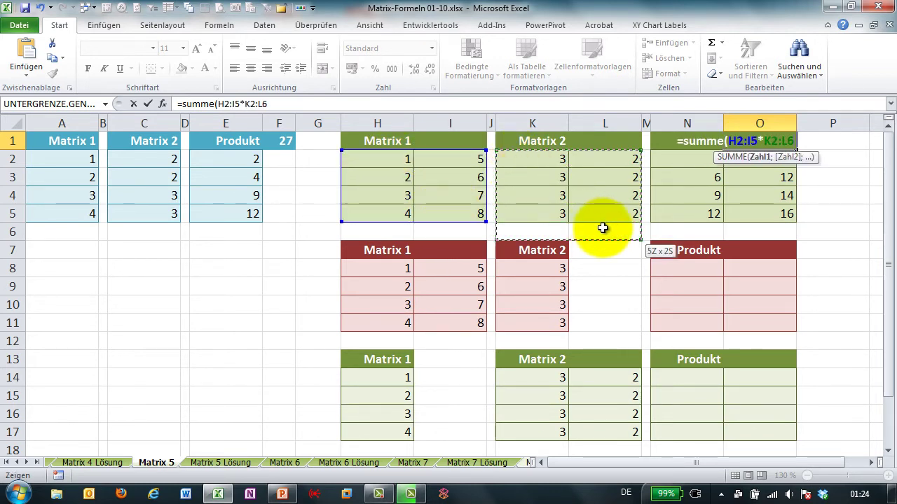
text())
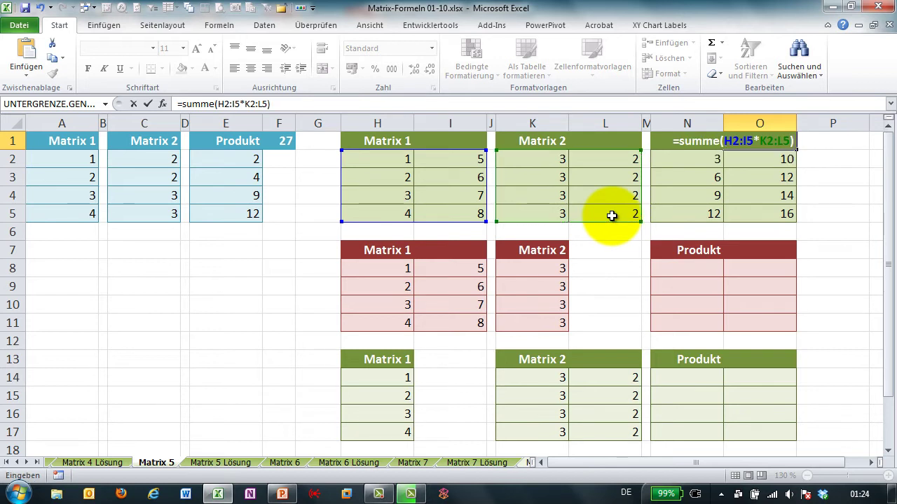
key(ctrl+shift+Return)
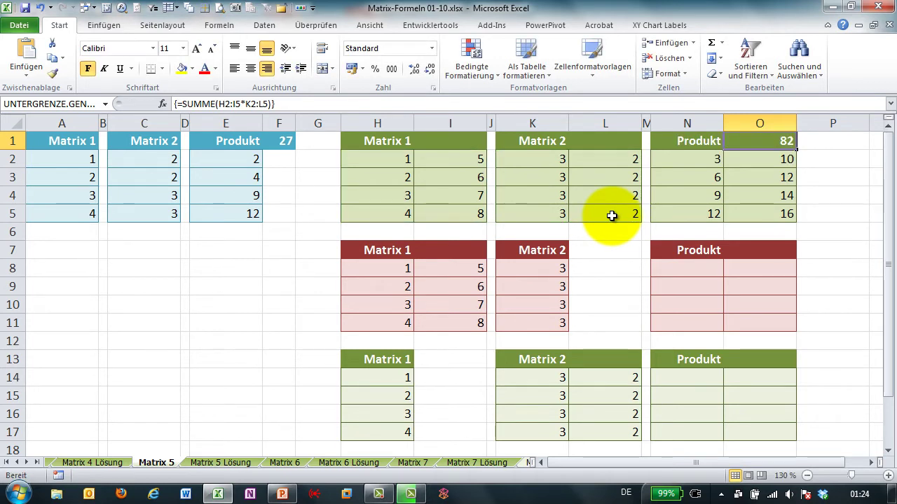
Review the green results N2:O5 and the green matrices H2:I5 and K2:L5.
drag(670, 168, 748, 220)
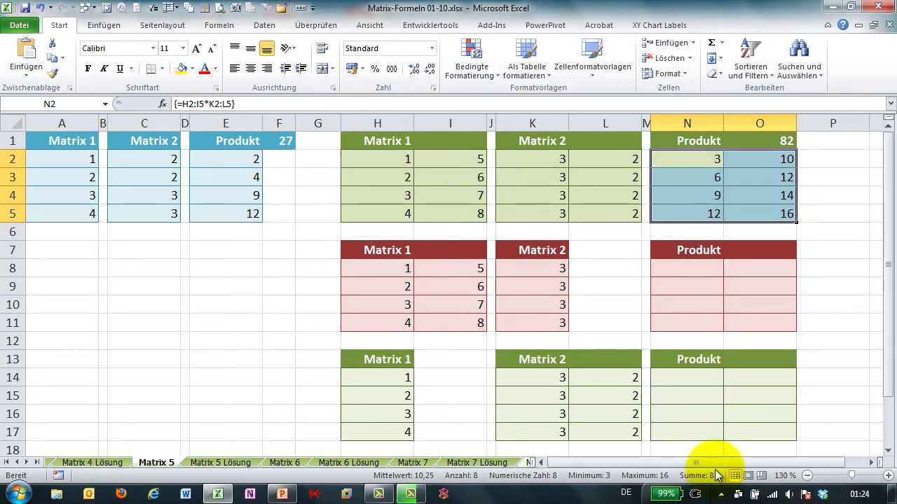
drag(400, 163, 482, 212)
click(539, 161)
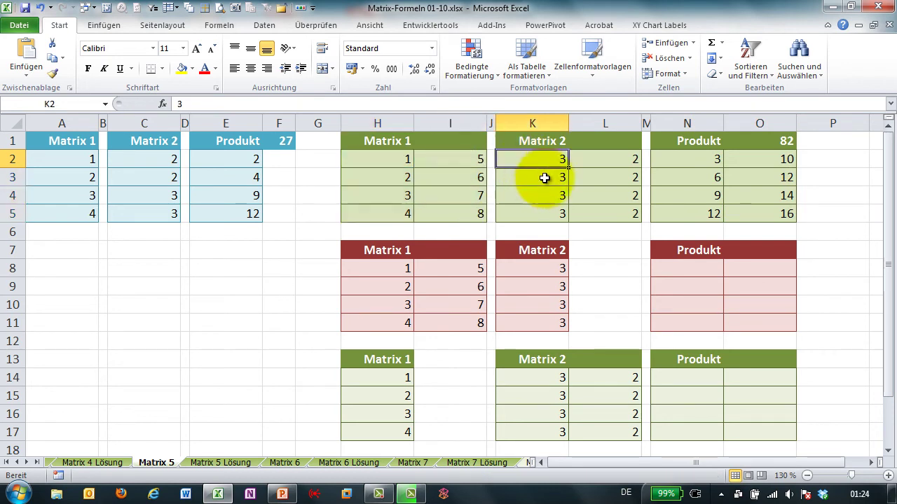
drag(544, 178, 578, 214)
Review the red matrices H8:I11 and K8:K11, then select cell N8.
drag(401, 273, 445, 320)
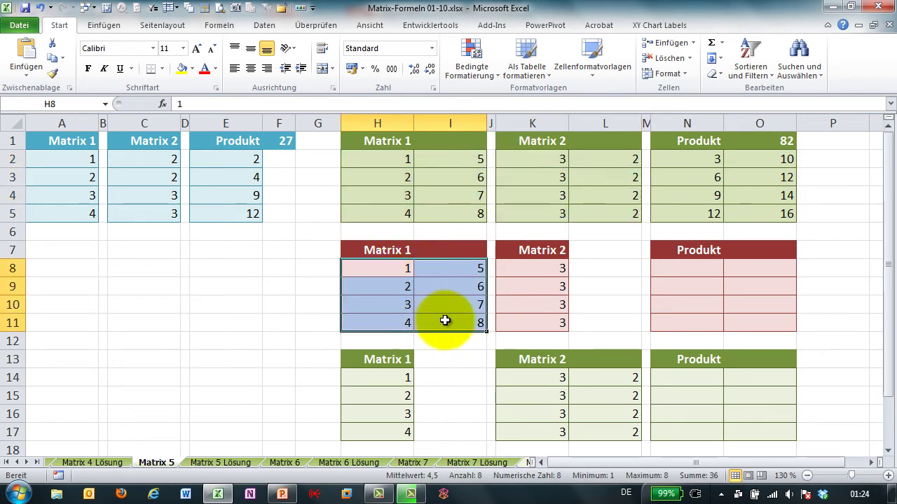
drag(537, 269, 530, 320)
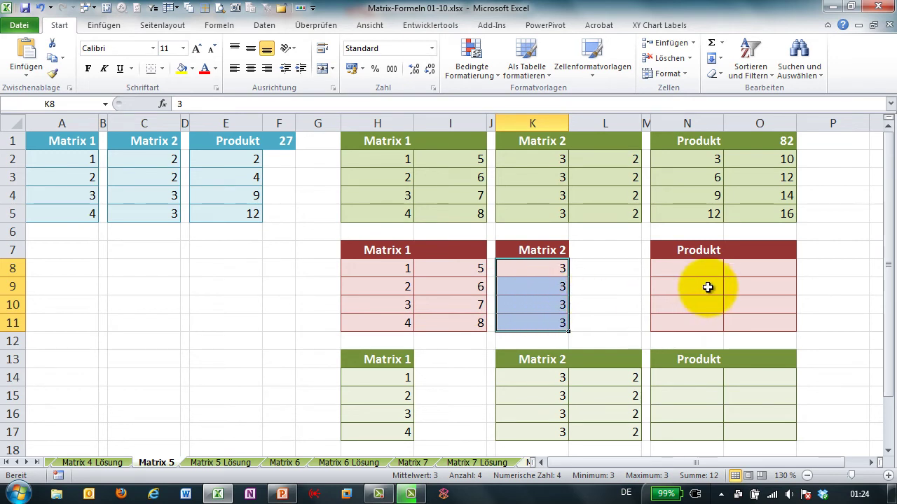
click(691, 267)
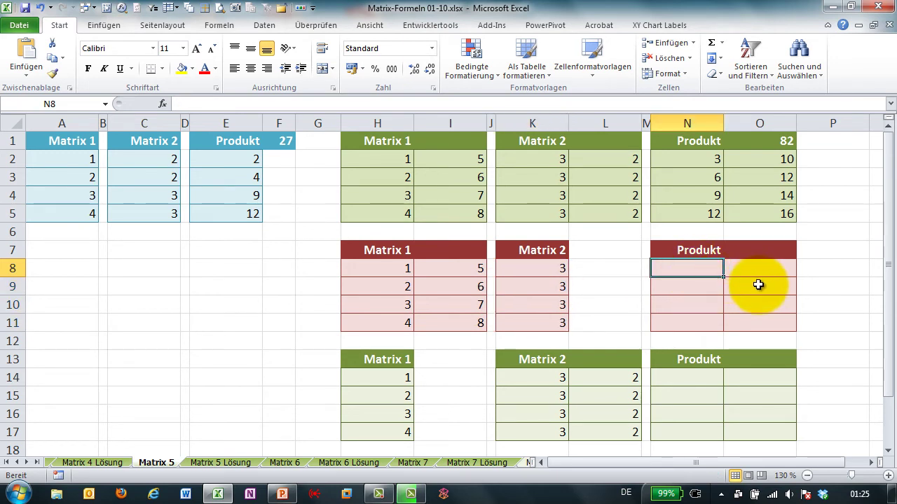
Enter =H8:I11*K8:K11 as an array formula from N8.
text(=)
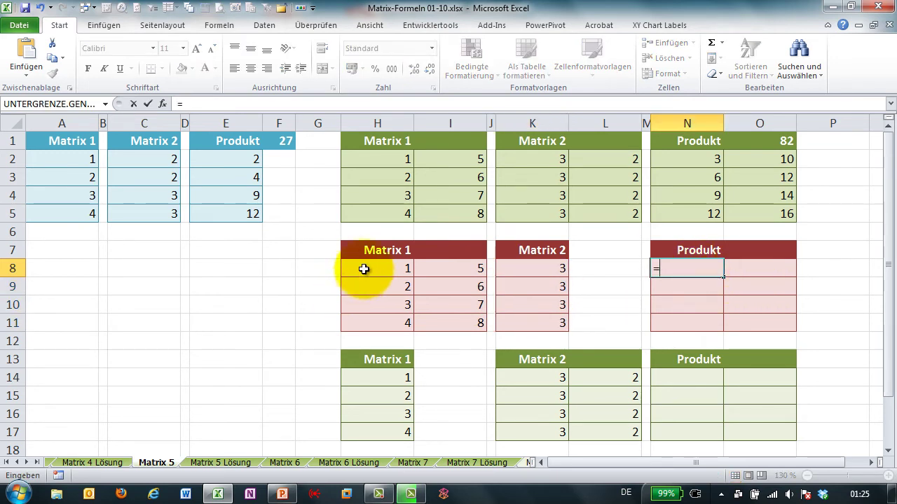
drag(360, 271, 435, 318)
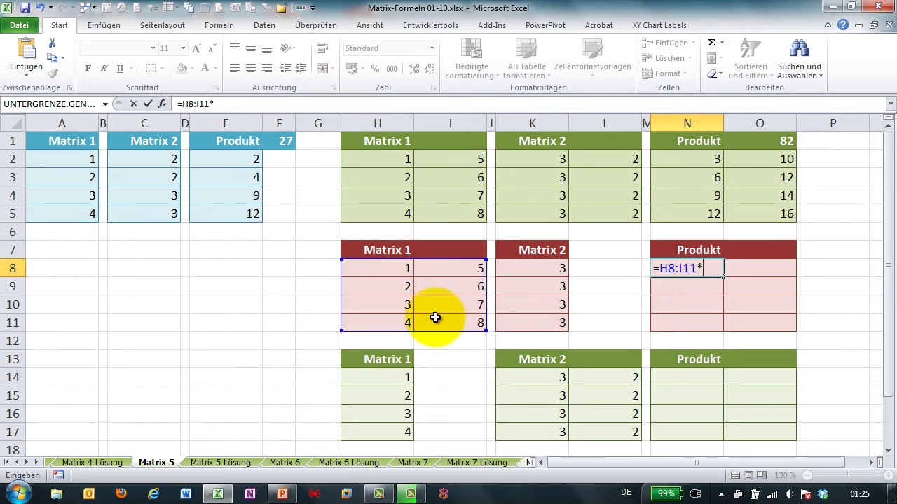
drag(510, 265, 515, 325)
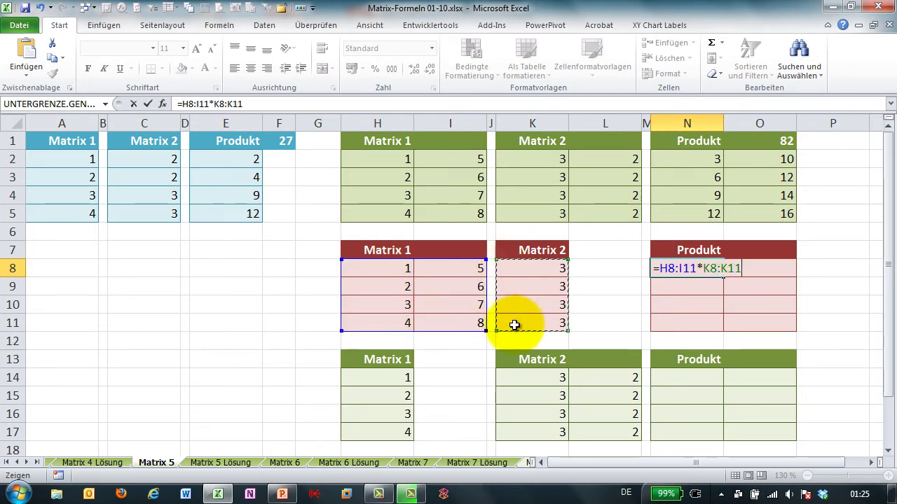
key(ctrl+shift+Return)
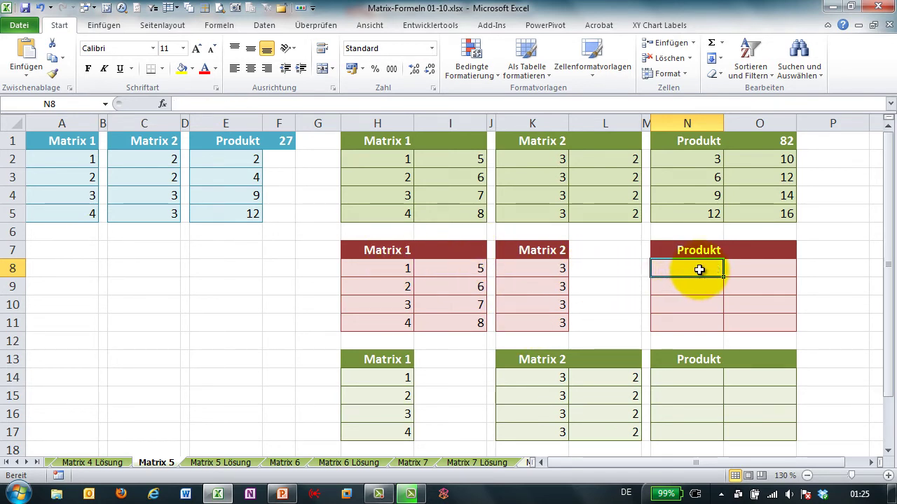
Re-enter {=H8:I11*K8:K11} as an array formula across N8:O11, returning 3–24.
drag(699, 270, 760, 327)
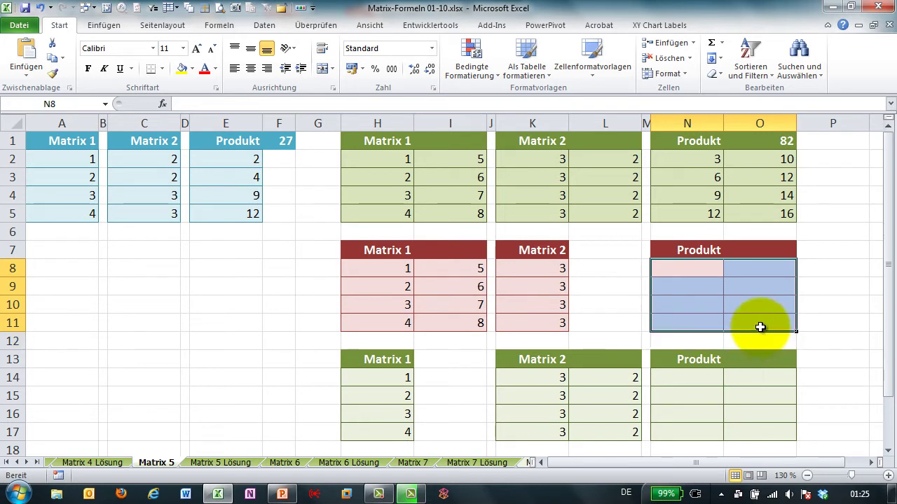
text(=)
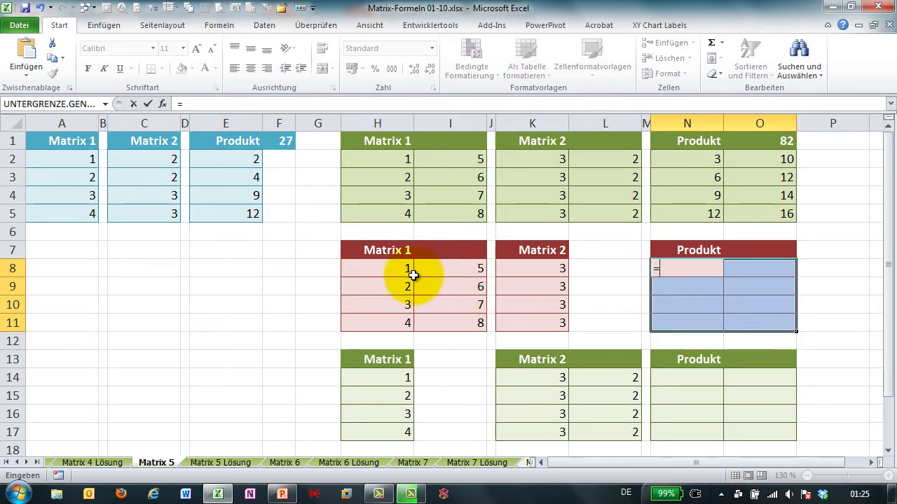
drag(409, 271, 443, 321)
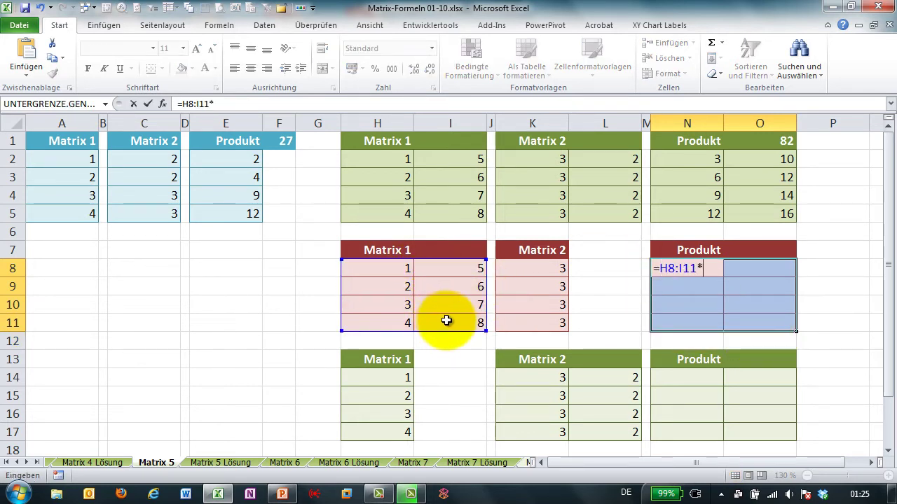
drag(518, 273, 534, 329)
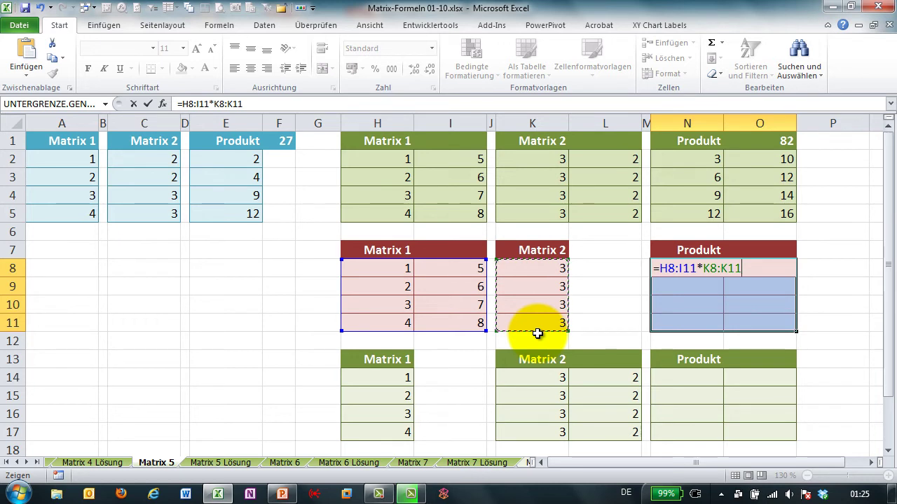
key(ctrl+shift+Return)
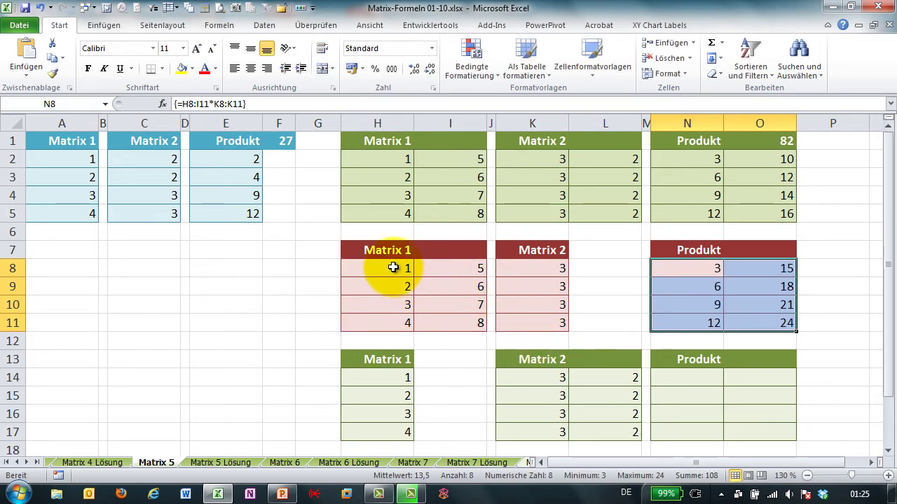
Highlight the red inputs H8:H11, I8:I11 and the Matrix 2 column K8:K11.
drag(395, 268, 400, 322)
drag(450, 272, 453, 319)
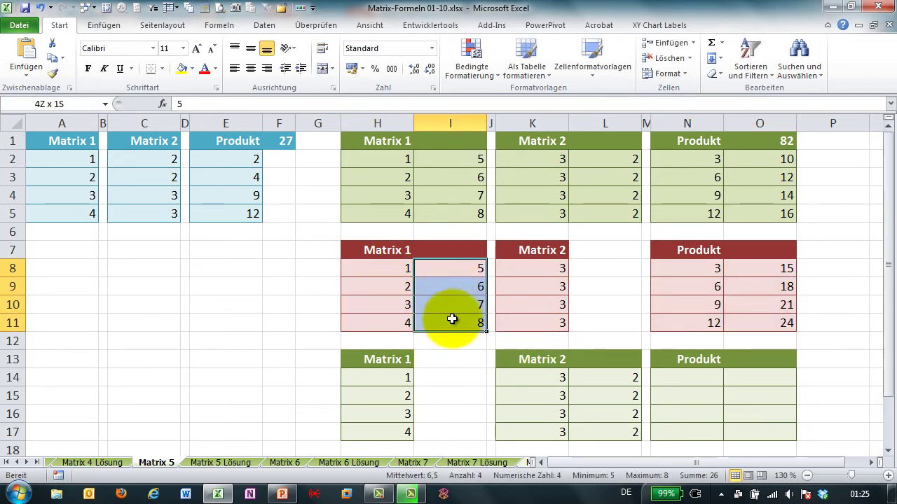
drag(388, 274, 387, 304)
drag(460, 267, 460, 319)
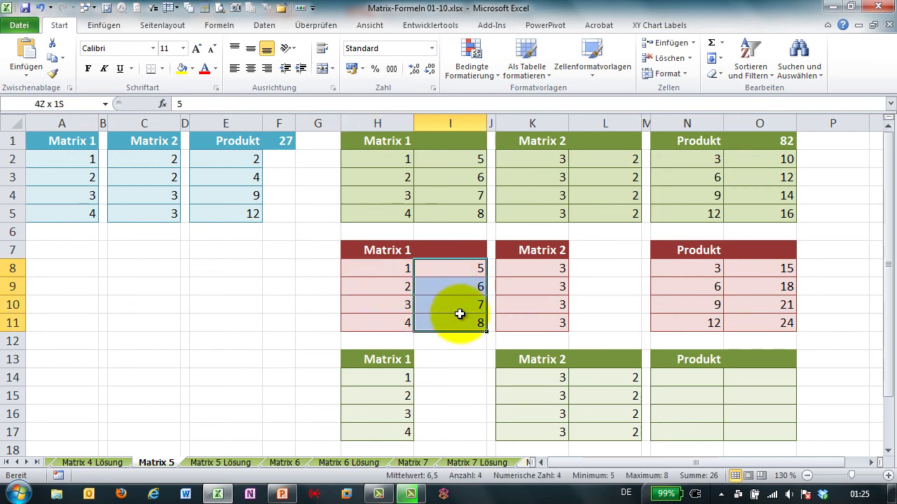
drag(543, 266, 533, 324)
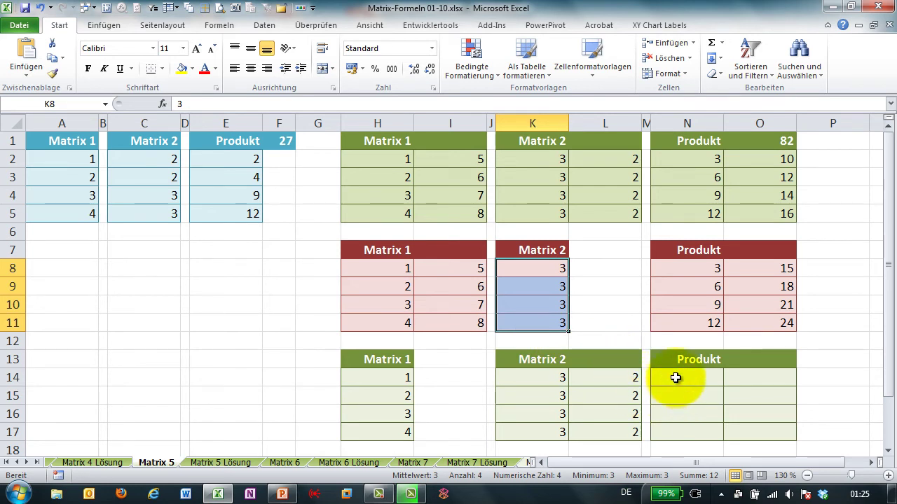
Enter the array formula {=H14:H17*K14:L17} in N14:O17, returning 3, 6, 9, 12 and 2, 4, 6, 8.
drag(674, 378, 740, 425)
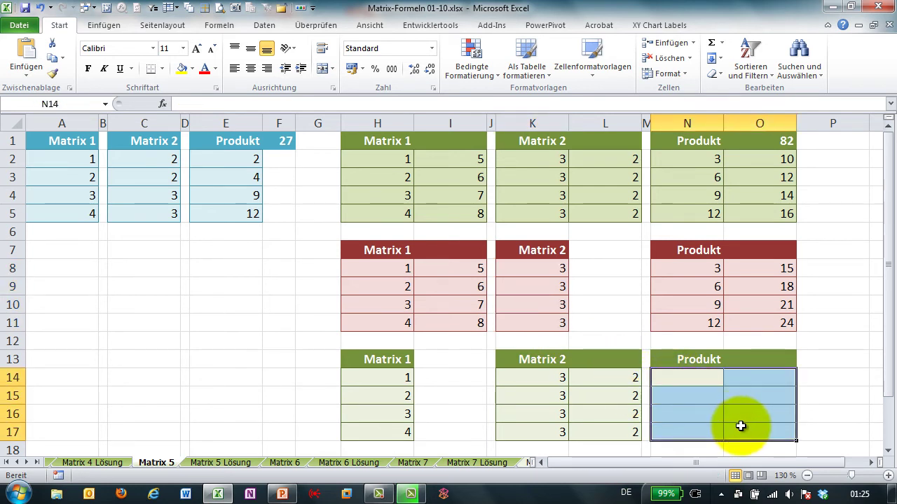
text(=)
drag(411, 379, 396, 435)
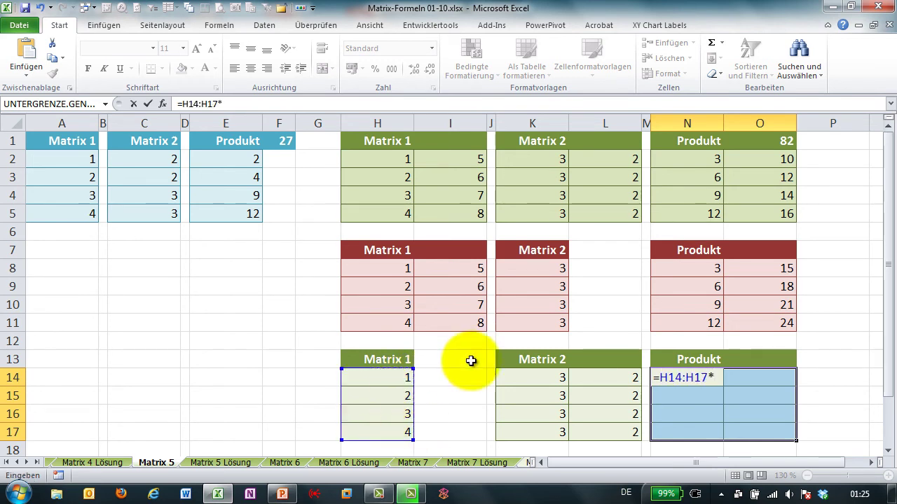
drag(531, 376, 598, 428)
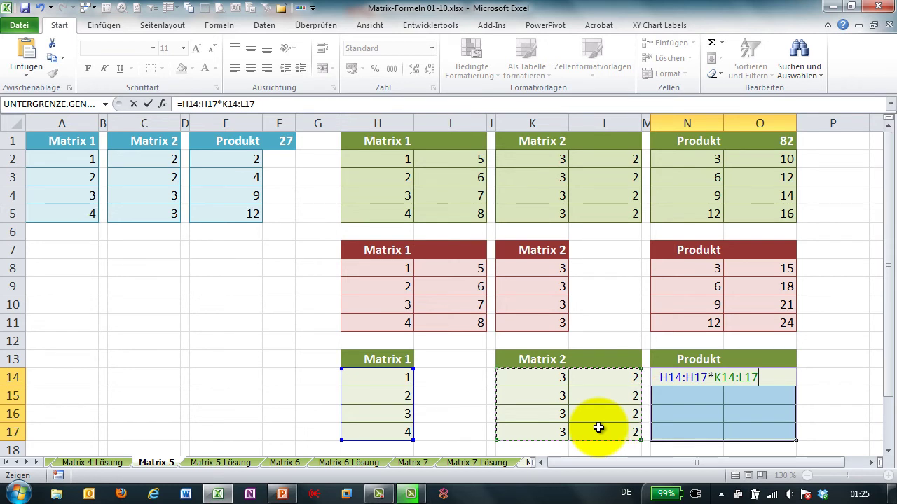
key(ctrl+shift+Return)
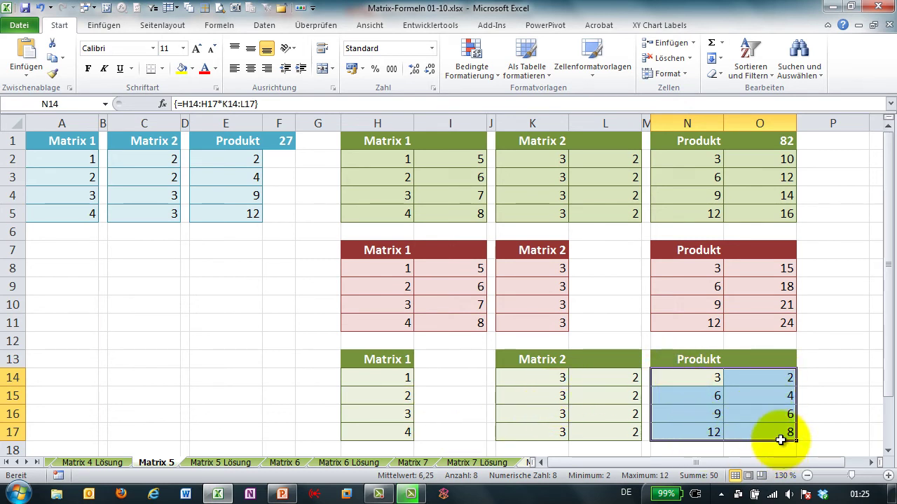
Enter the array total {=SUMME(H8:I11*K8:K11)} in O7 (108) and check it against the red products.
click(766, 254)
text(=)
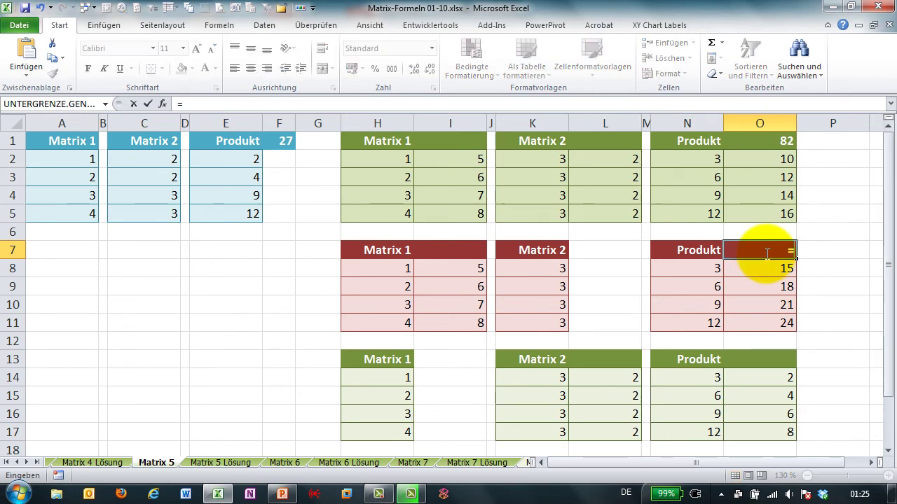
text(summe()
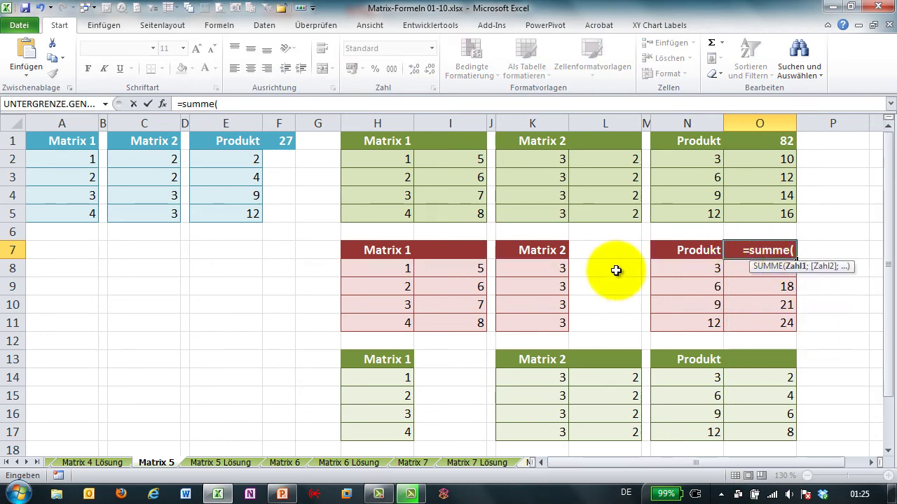
drag(411, 271, 453, 325)
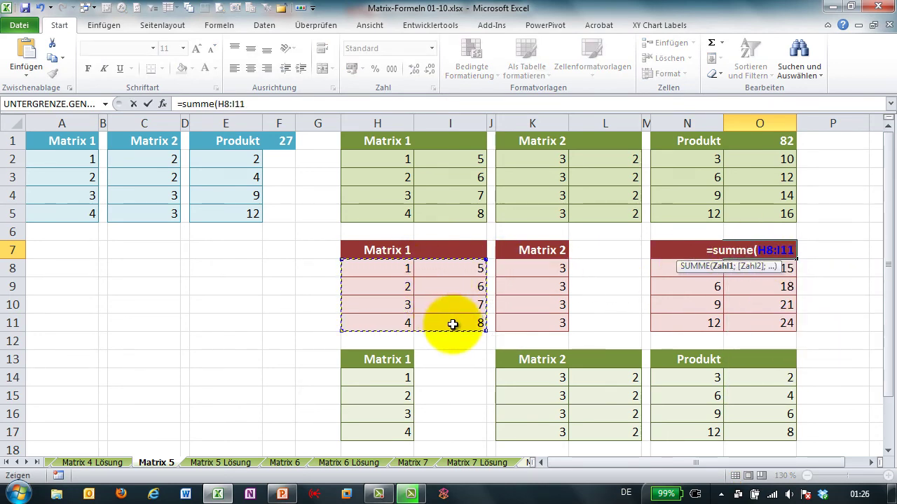
text(*)
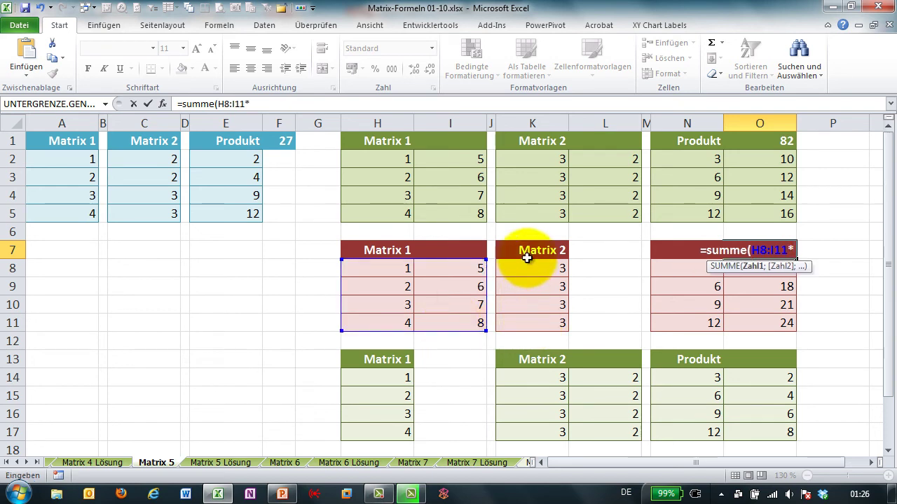
drag(530, 268, 526, 326)
text())
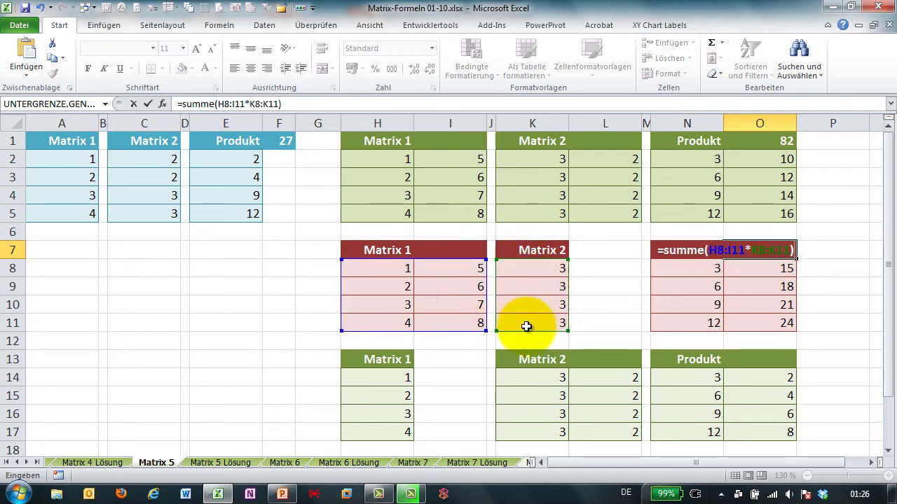
key(ctrl+shift+Return)
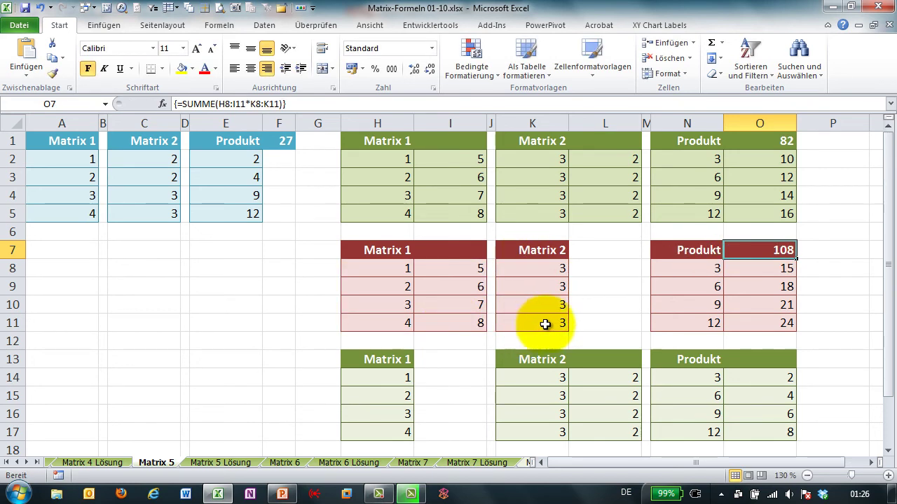
mouse_move(701, 269)
mouse_down()
mouse_move(720, 301)
mouse_move(748, 319)
mouse_up()
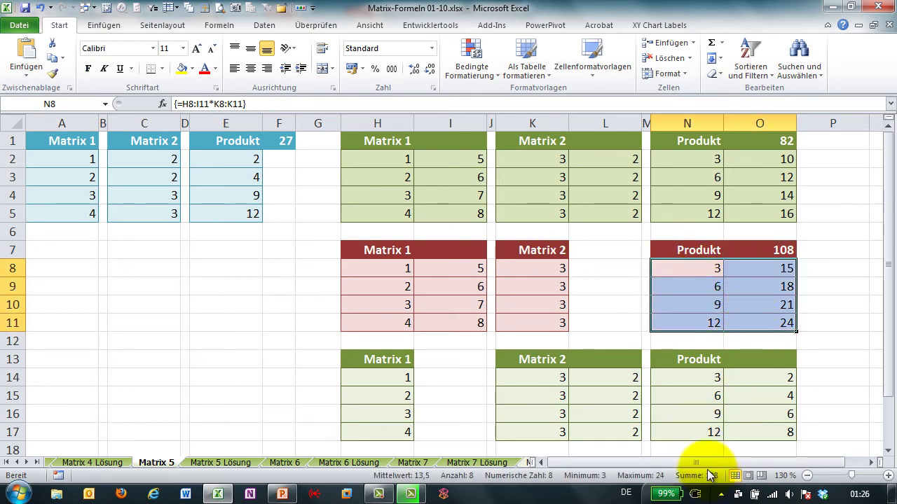
Enter the array total {=SUMME(H14:H17*K14:L17)} in O13 (50) and check it against the lower products.
click(747, 359)
text(=)
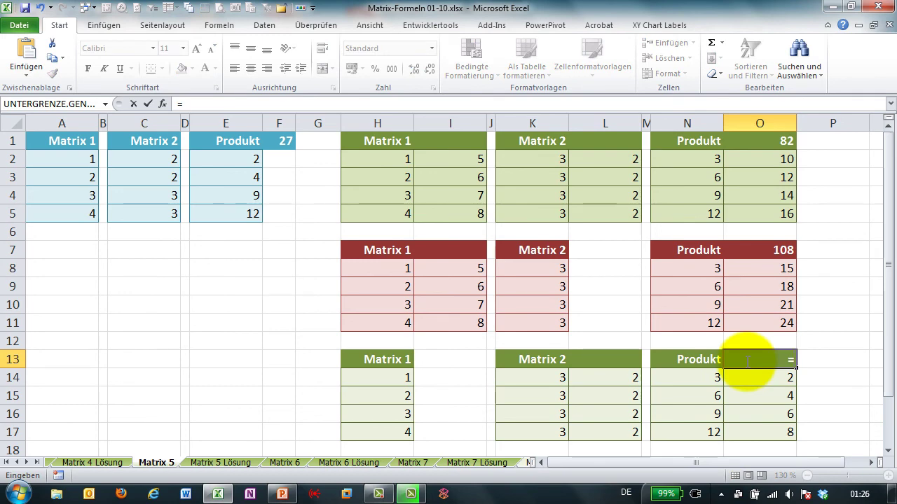
text(summe()
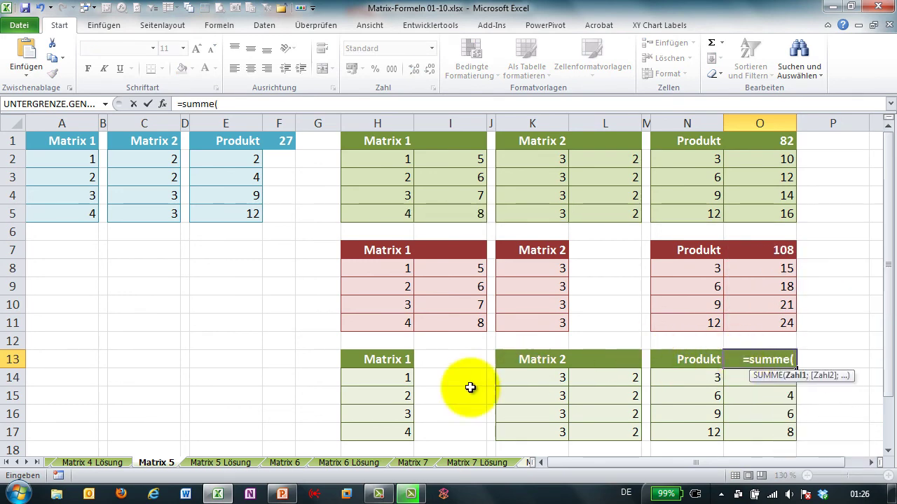
drag(403, 379, 399, 431)
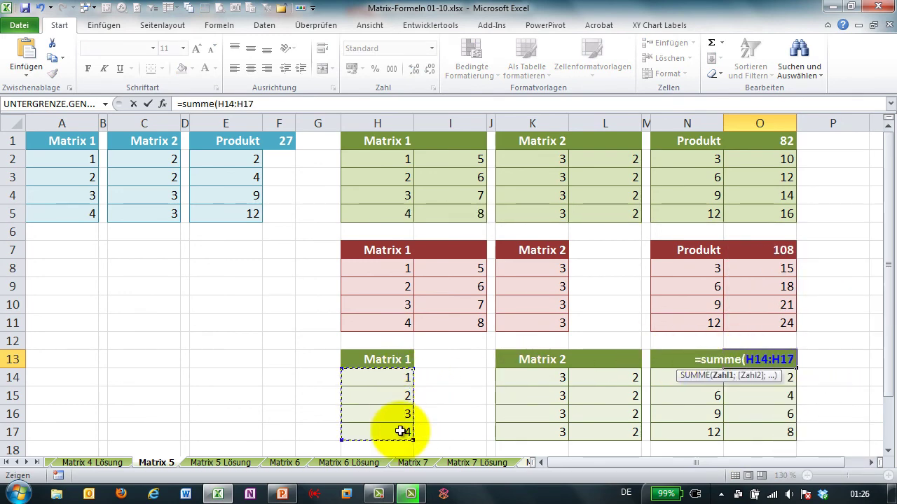
drag(550, 378, 592, 433)
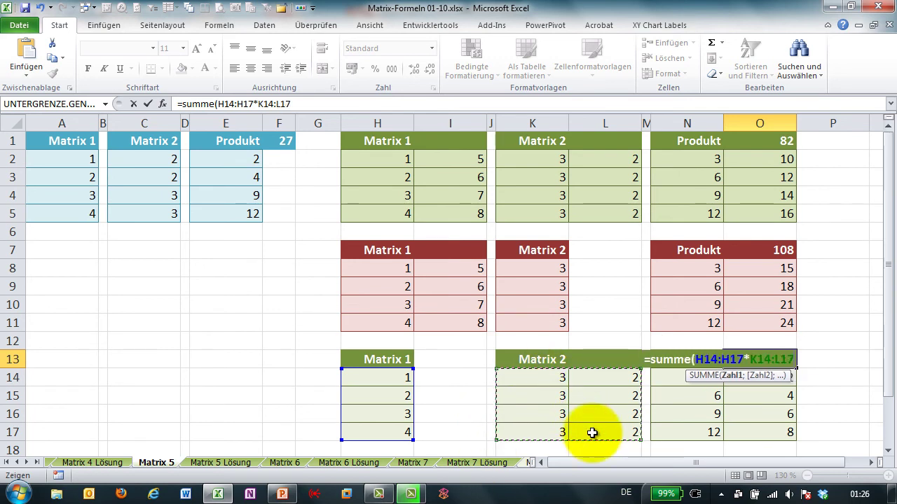
text())
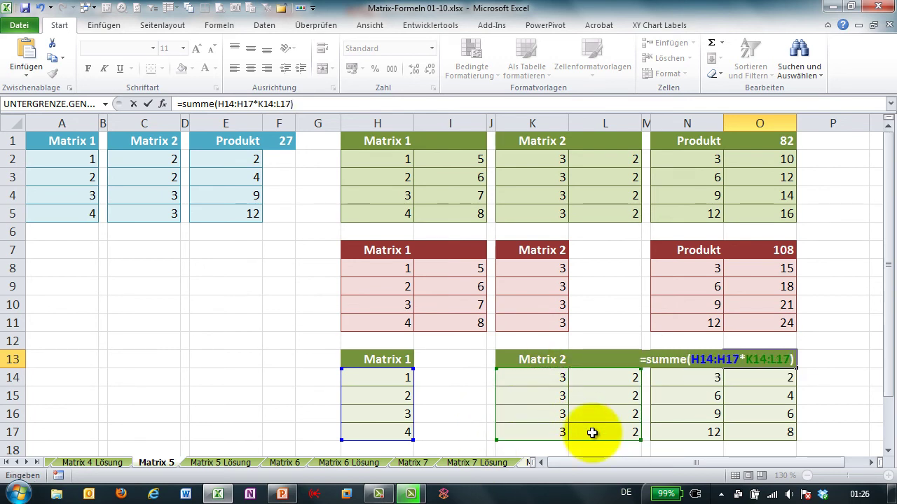
key(ctrl+shift+Return)
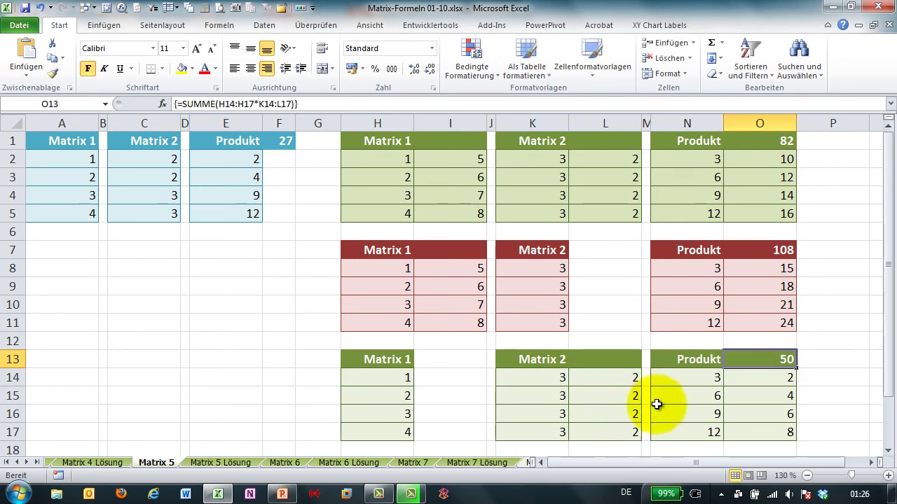
drag(693, 378, 767, 436)
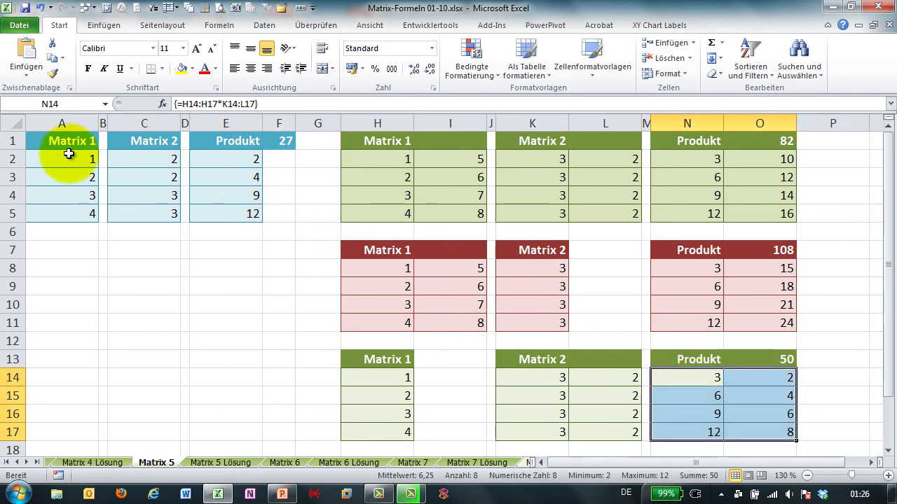
drag(69, 155, 69, 214)
drag(144, 141, 144, 213)
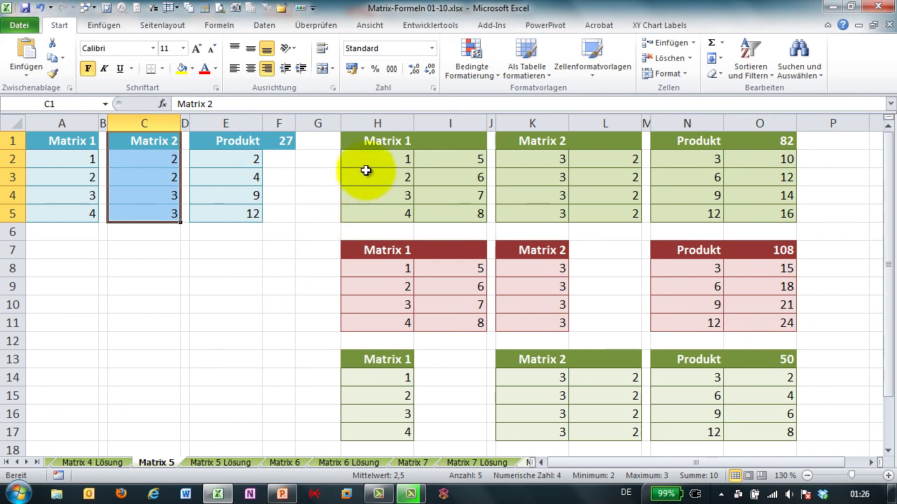
drag(371, 158, 453, 214)
click(711, 177)
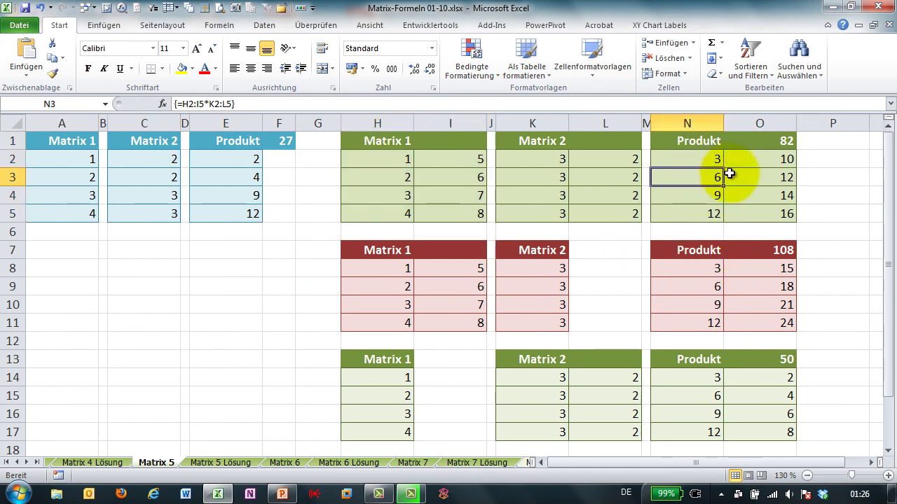
click(755, 182)
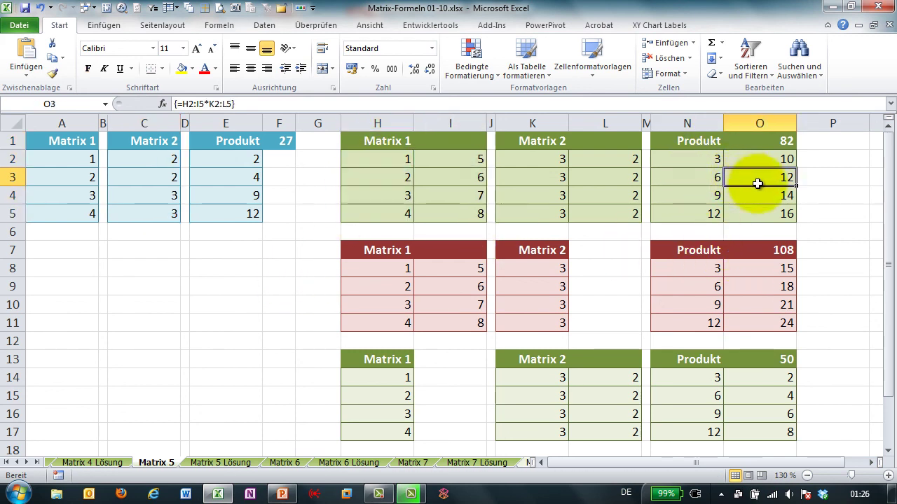